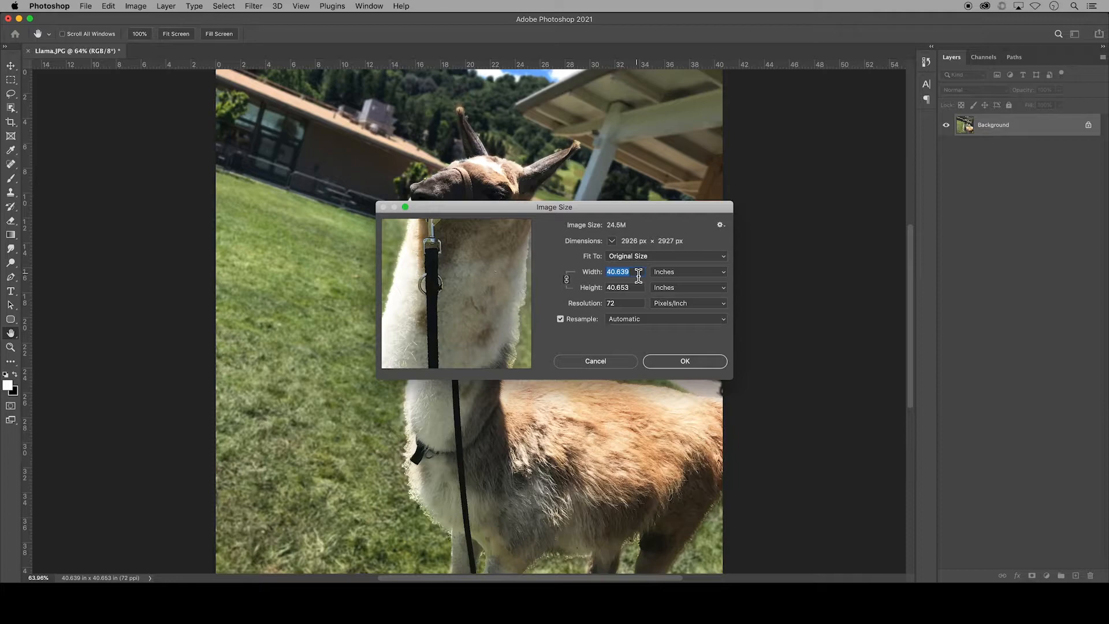
# Try an image width of 11 inches and an image height of 11 inches with proportions constrained
pyautogui.write('11')
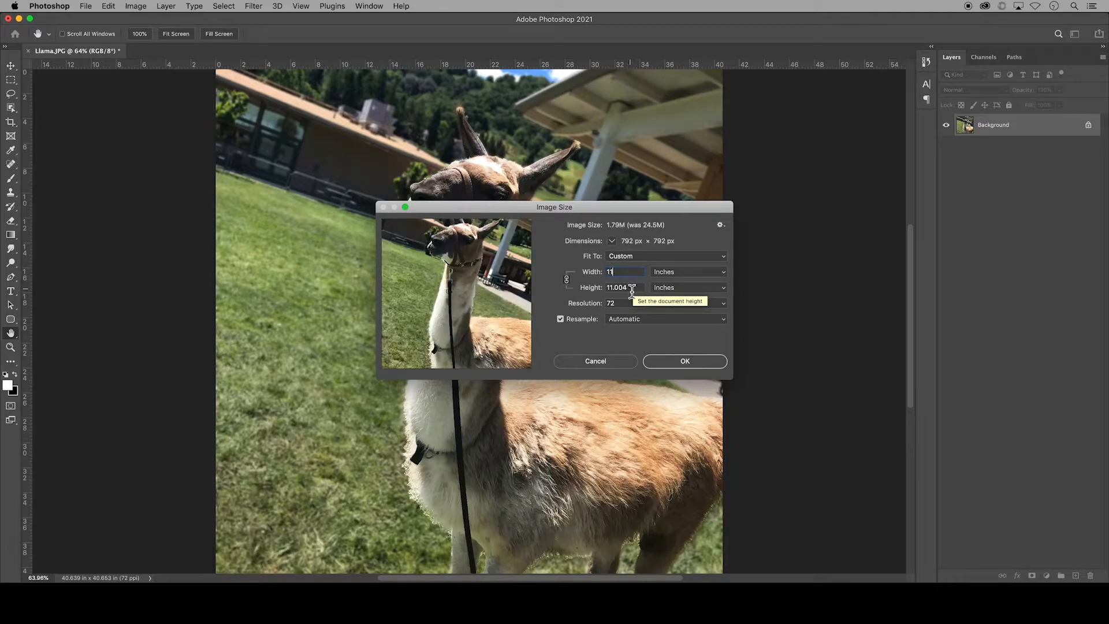
pyautogui.doubleClick(631, 289)
pyautogui.write('11')
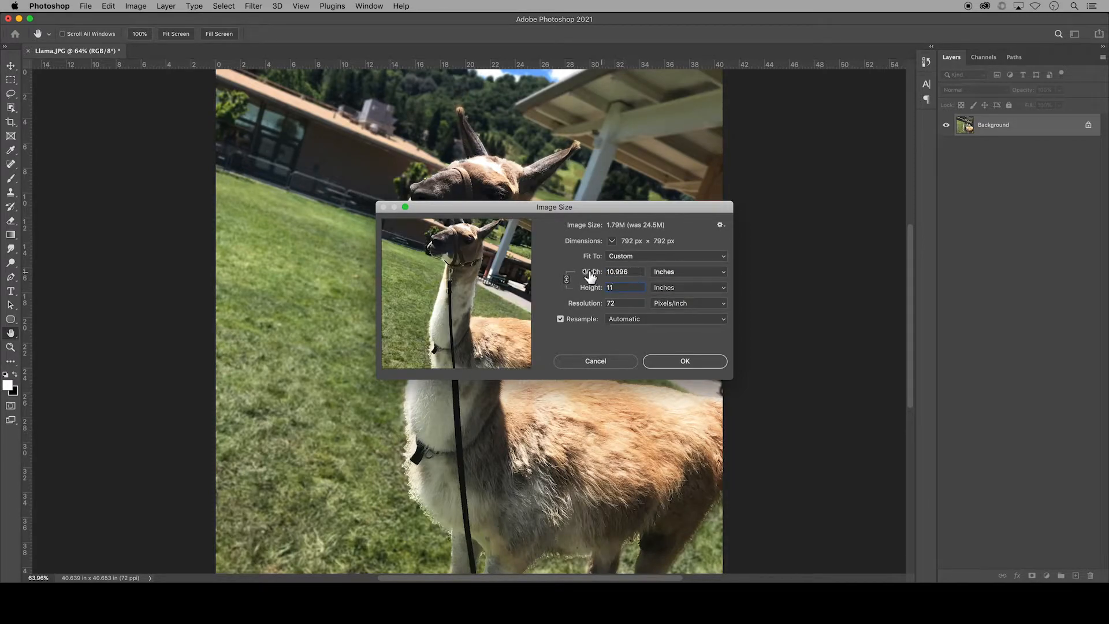
# Resize the llama image to 8.5 inches wide with proportions constrained, at a resolution of 300 pixels per inch
pyautogui.moveTo(627, 272); pyautogui.dragTo(606, 274)
pyautogui.write('8.5')
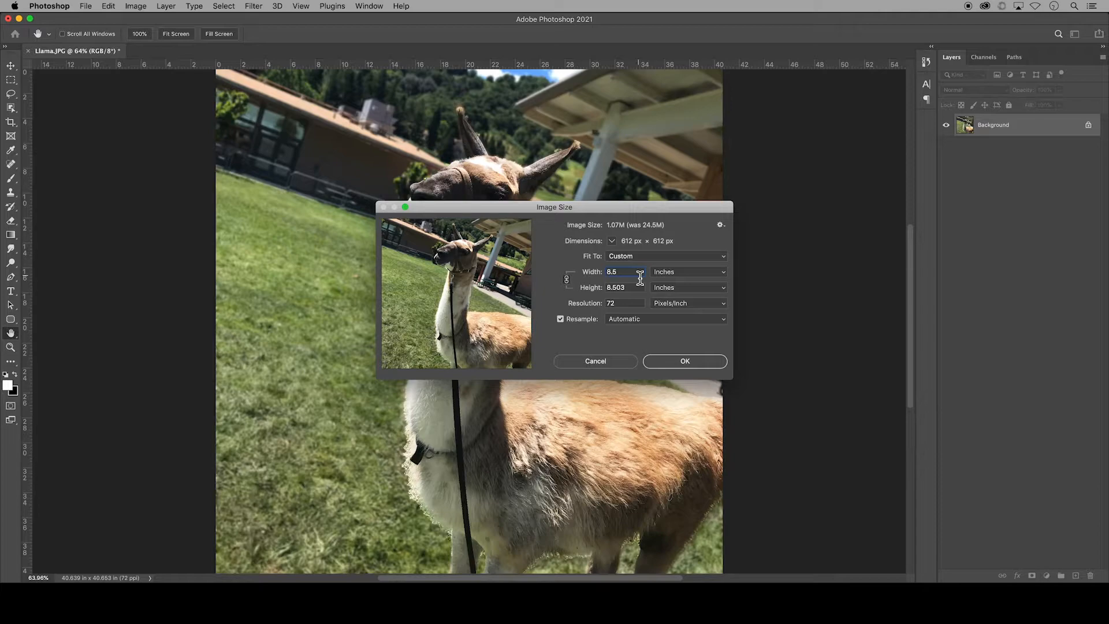
pyautogui.click(623, 306)
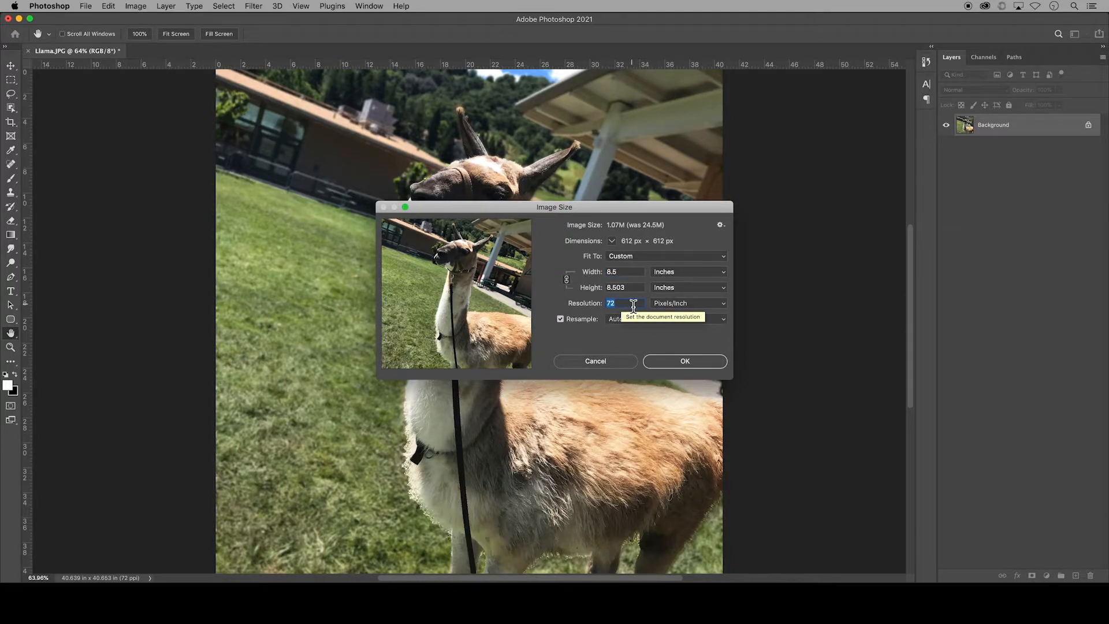
pyautogui.write('300')
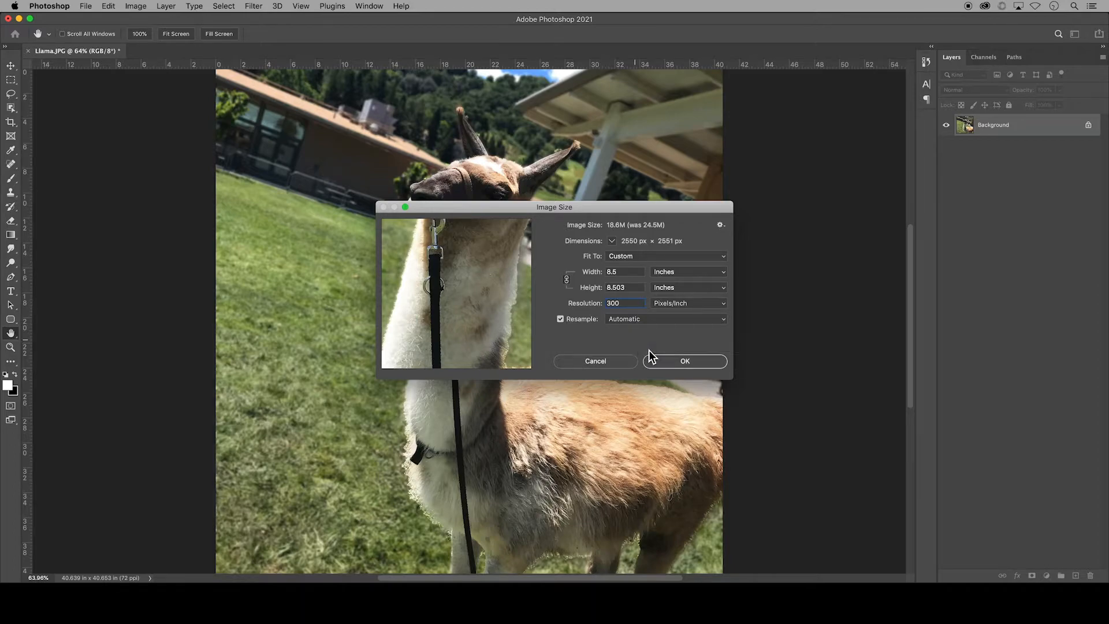
pyautogui.click(681, 362)
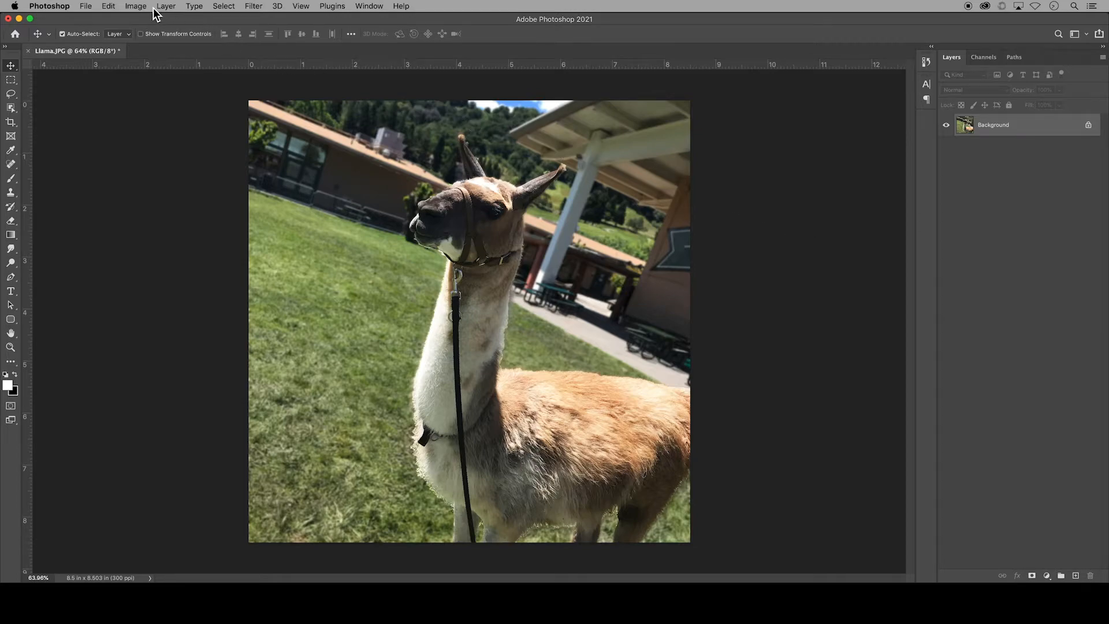
# Try resizing the image to 24 cm wide and 17 cm high with the proportions unlinked
pyautogui.click(137, 7)
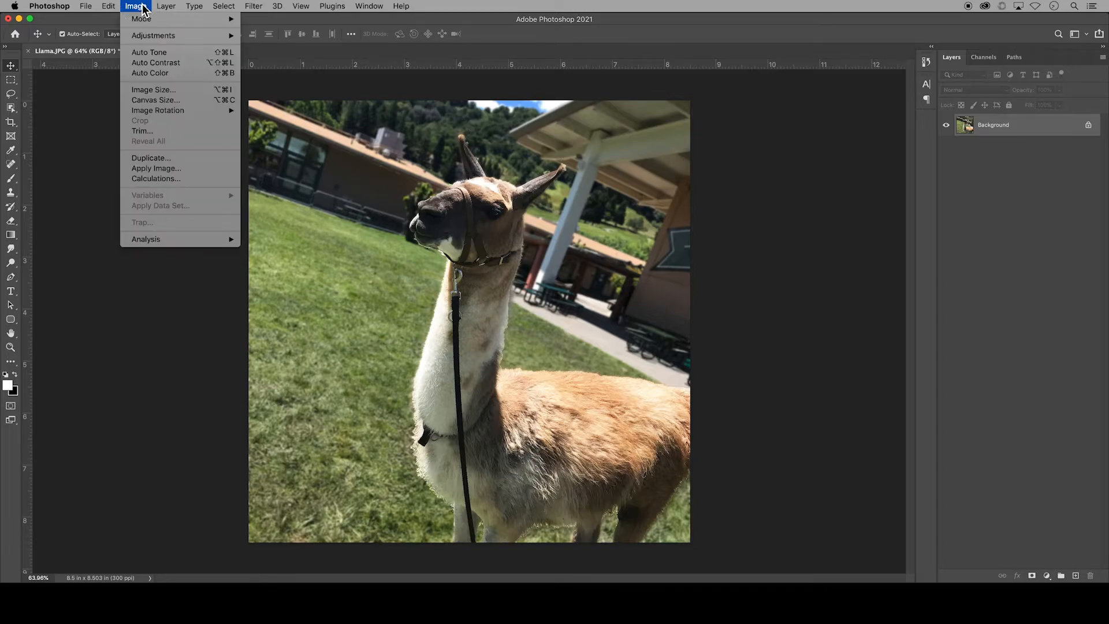
pyautogui.click(185, 90)
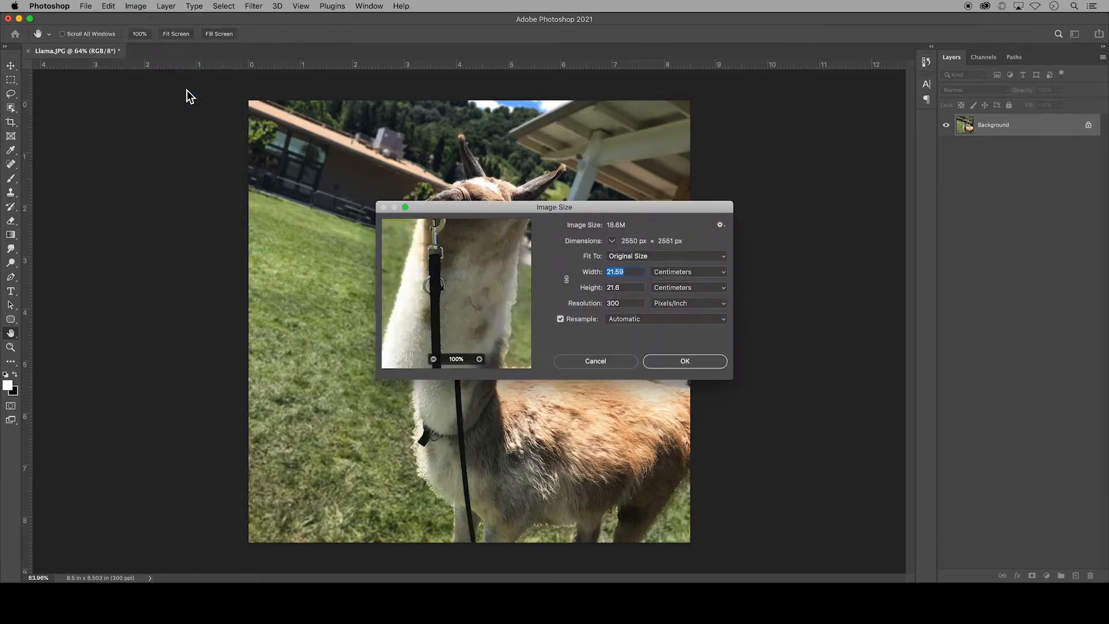
pyautogui.write('24')
pyautogui.click(625, 287)
pyautogui.write('1')
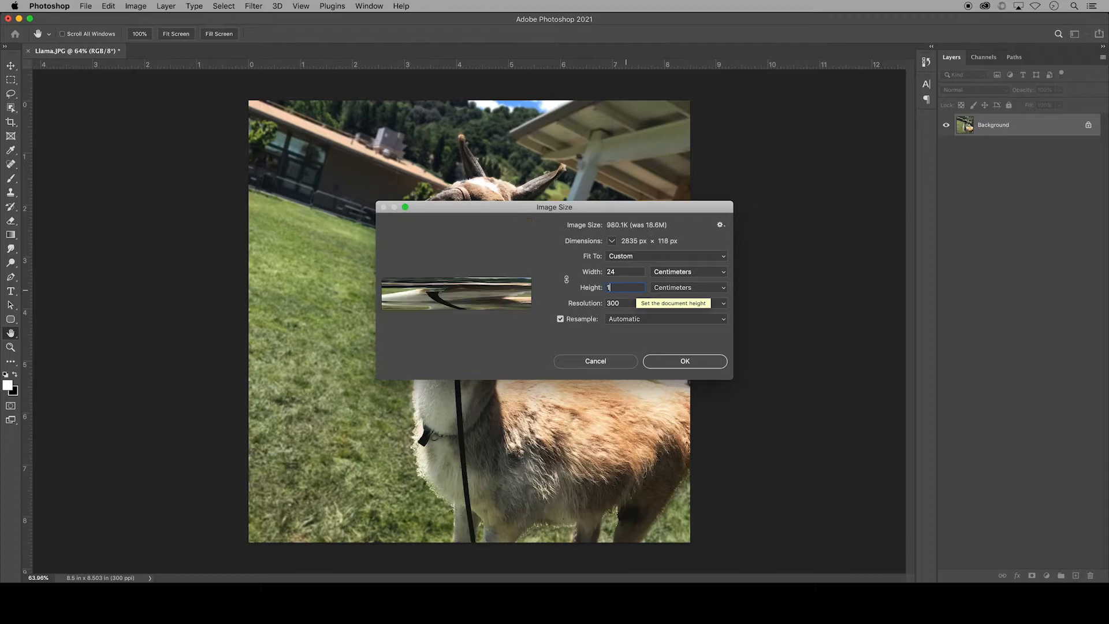
pyautogui.write('7')
pyautogui.click(696, 275)
pyautogui.click(696, 275)
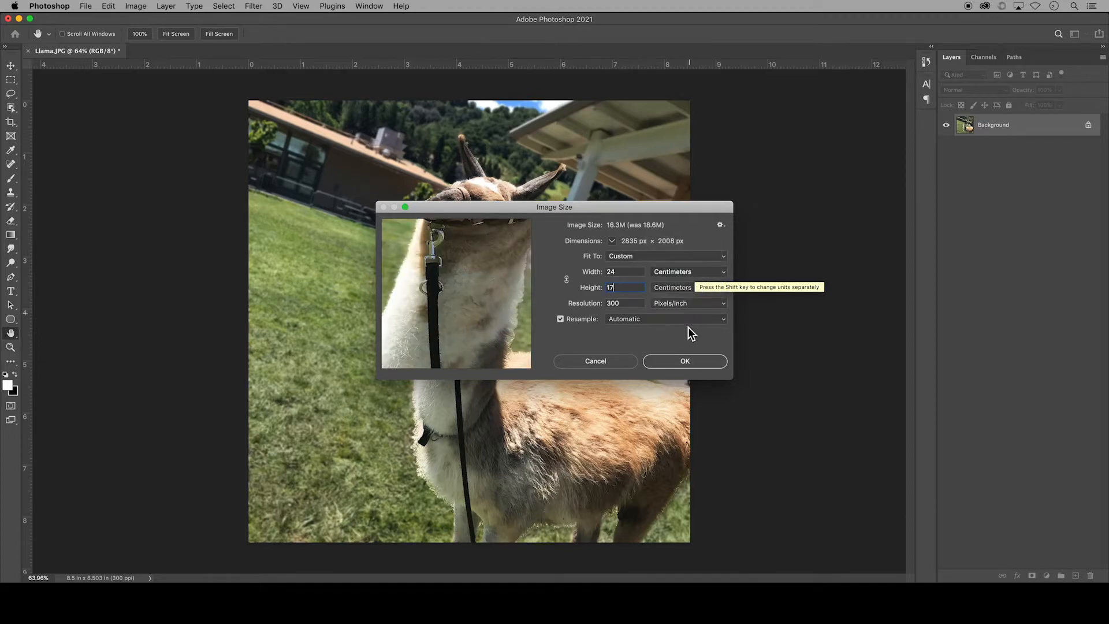
pyautogui.click(691, 363)
pyautogui.press('v')
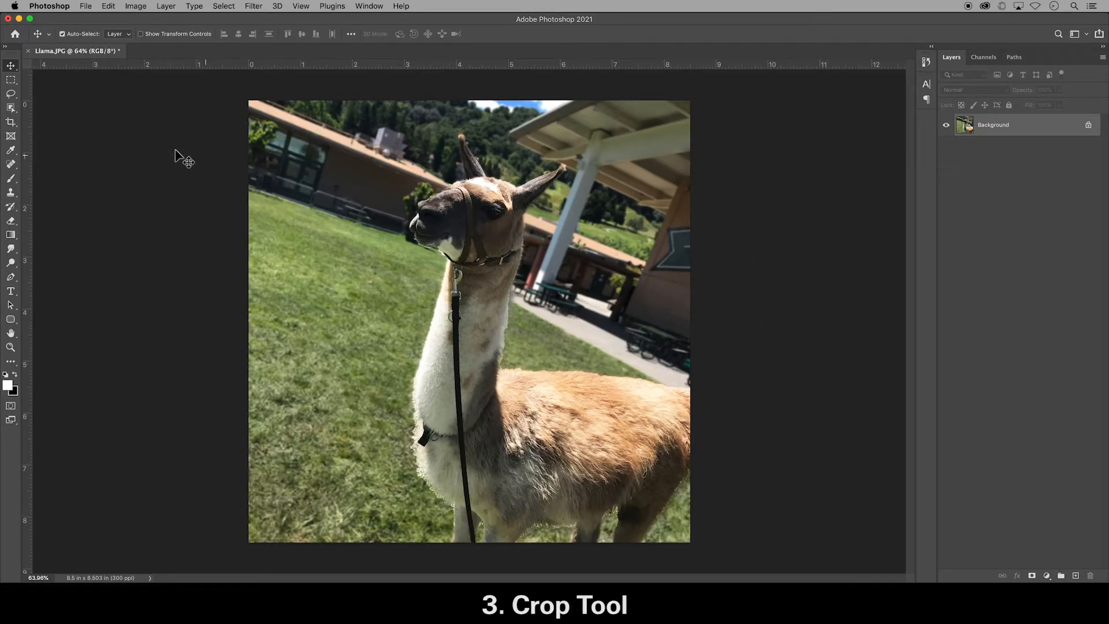
# Start a crop with a 17:24 ratio and swap the ratio to 24:17 for landscape orientation
pyautogui.click(12, 122)
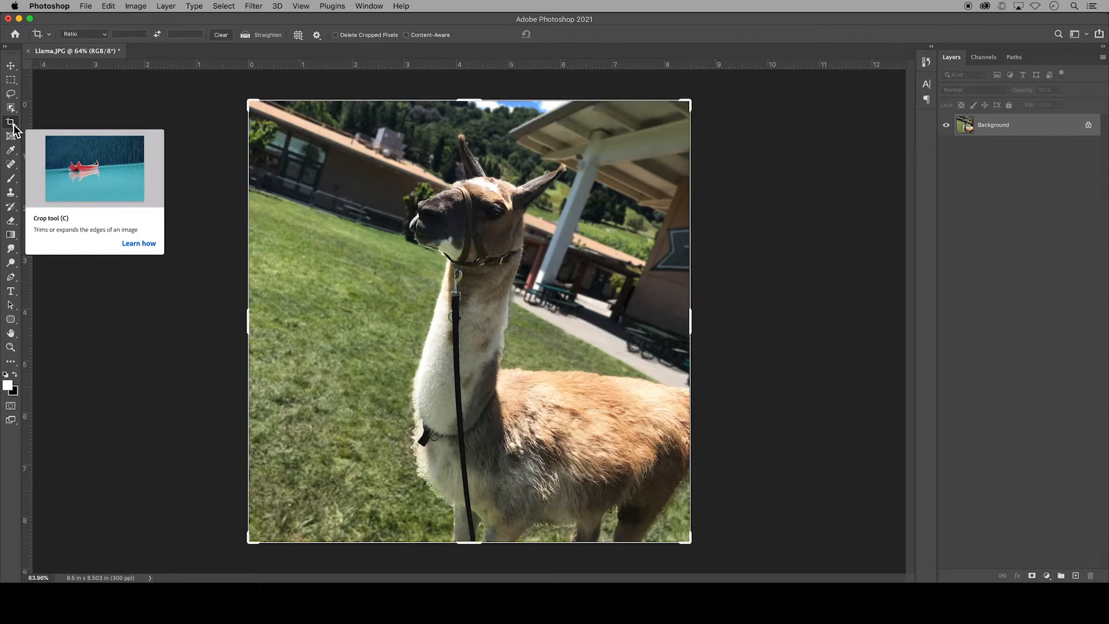
pyautogui.click(143, 36)
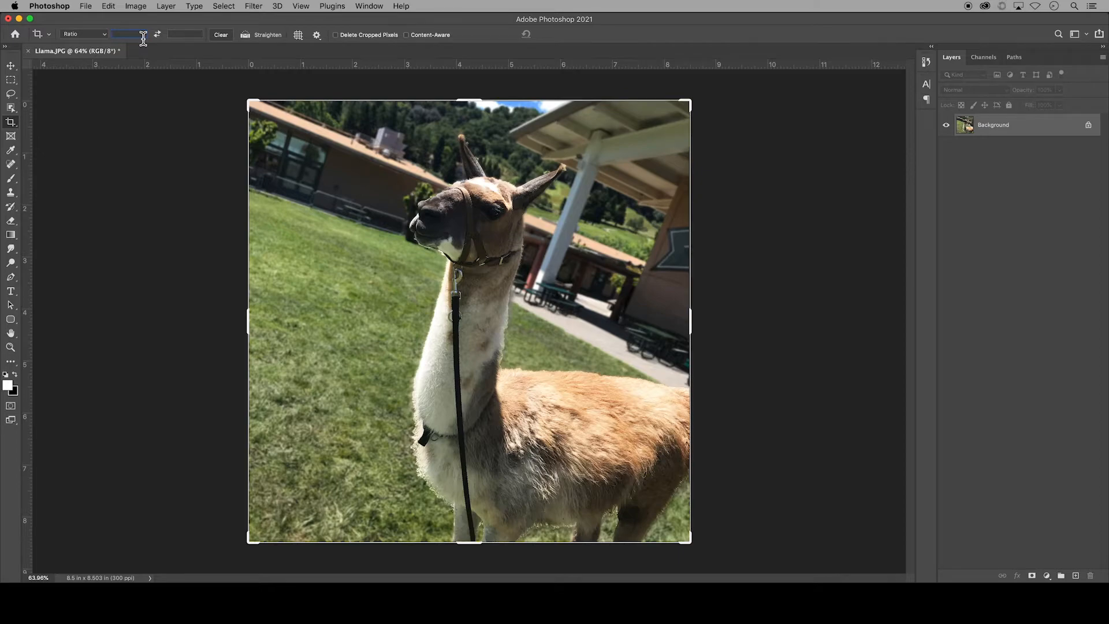
pyautogui.write('17cm')
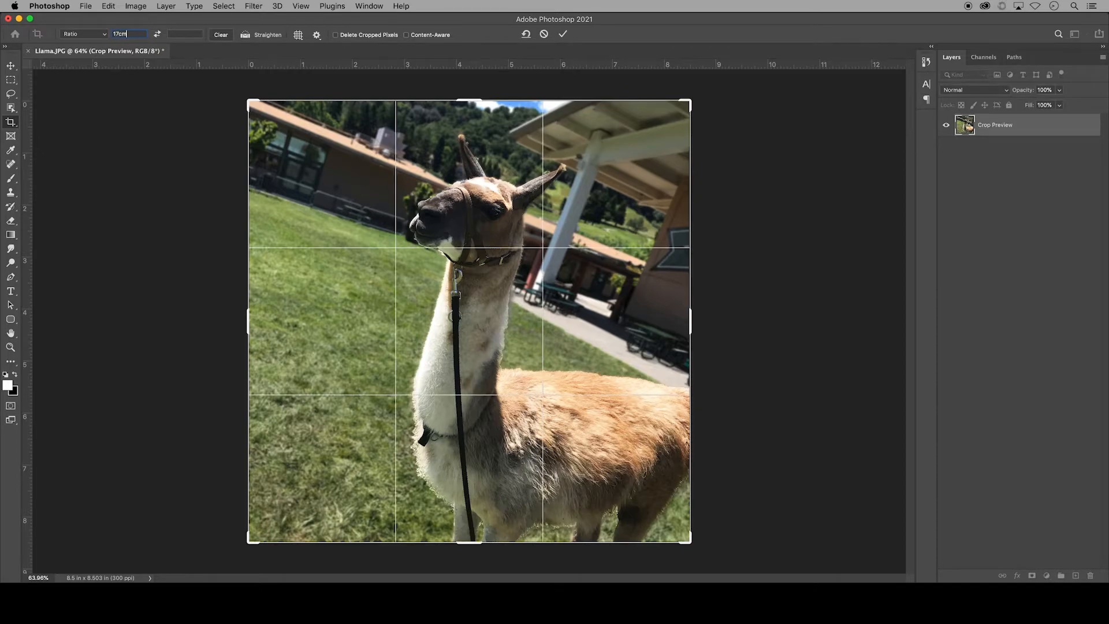
pyautogui.press('Tab')
pyautogui.write('24')
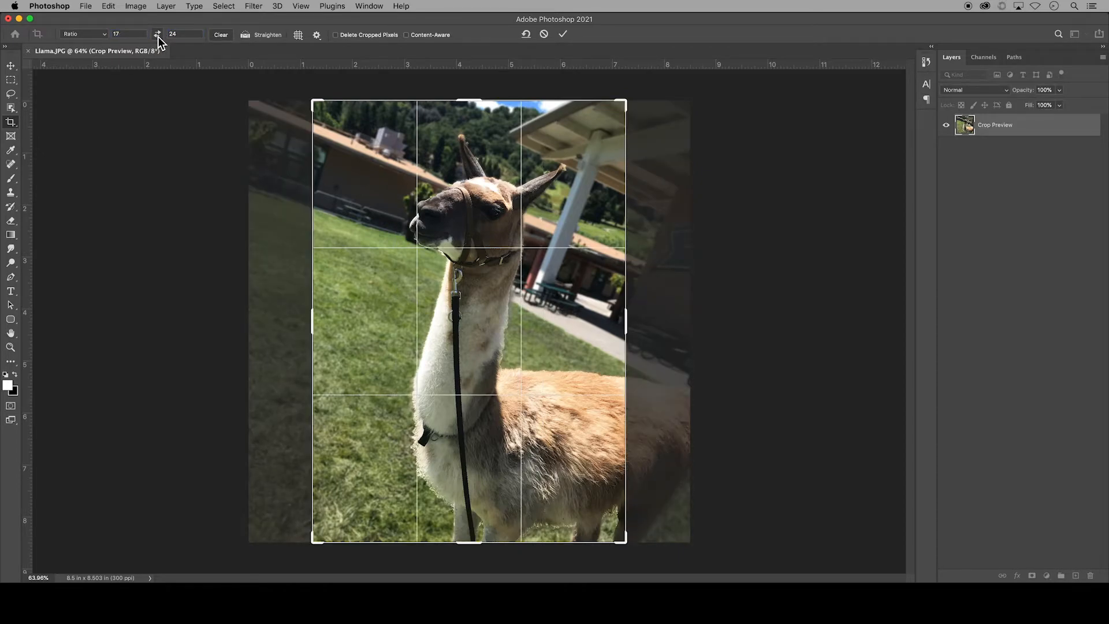
pyautogui.click(157, 36)
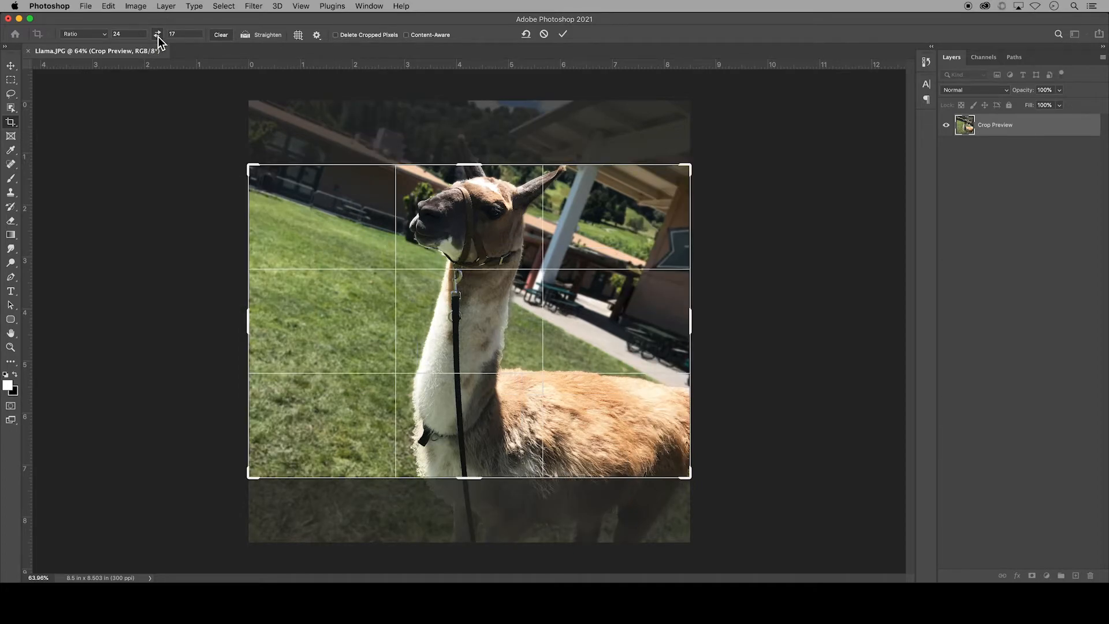
# Crop the photo at 24:17 with the image shifted down to include the llama's ears, and undo the crop
pyautogui.click(460, 241)
pyautogui.moveTo(460, 241); pyautogui.dragTo(457, 290)
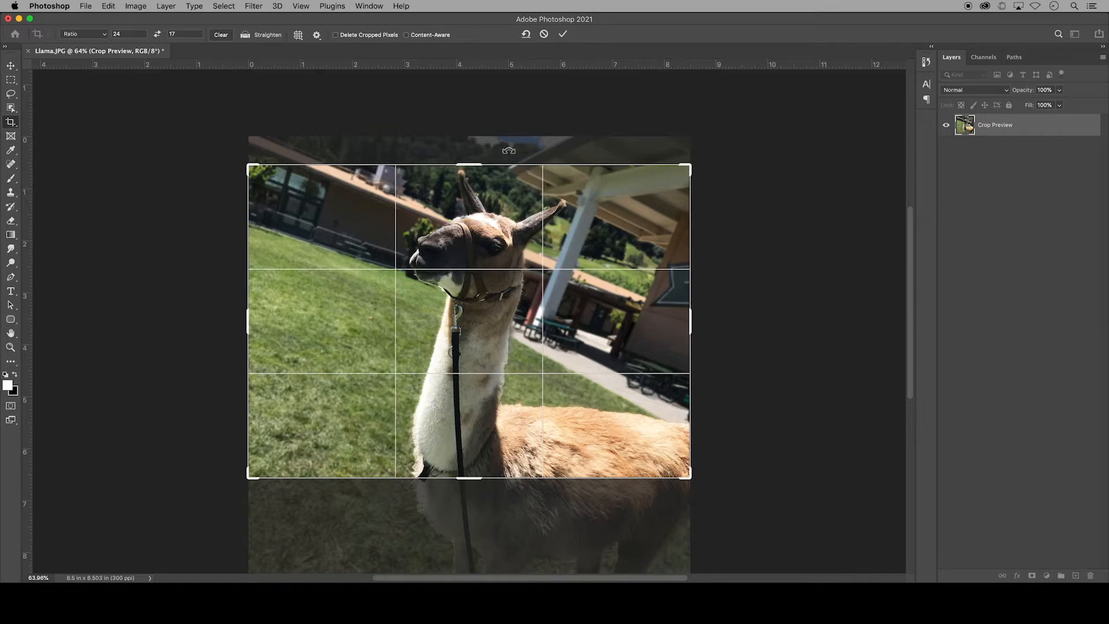
pyautogui.click(565, 36)
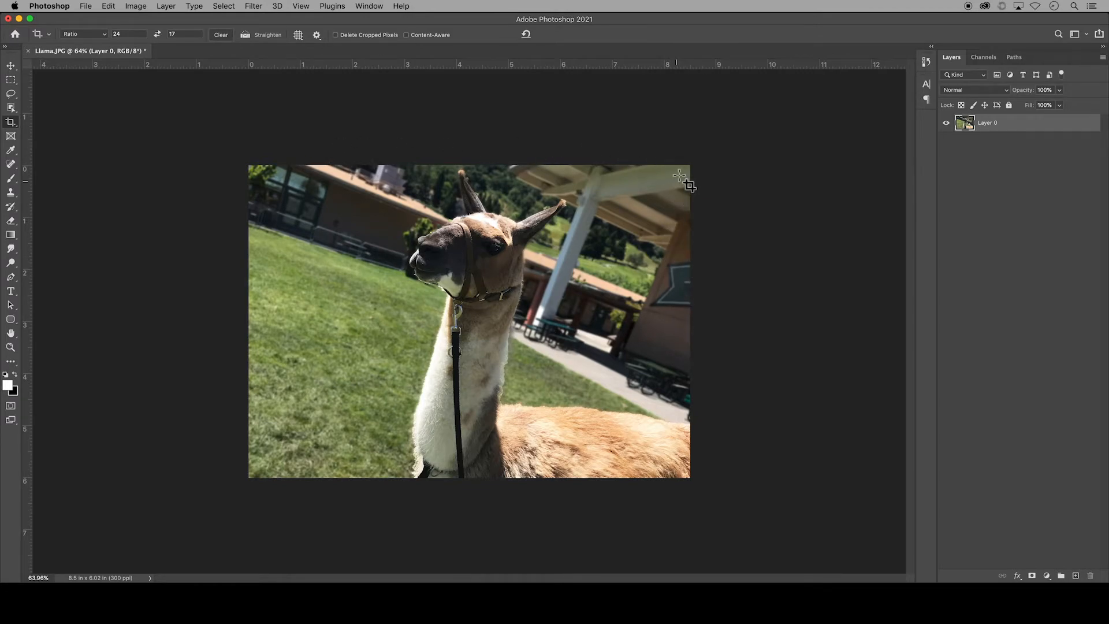
pyautogui.press('super+z')
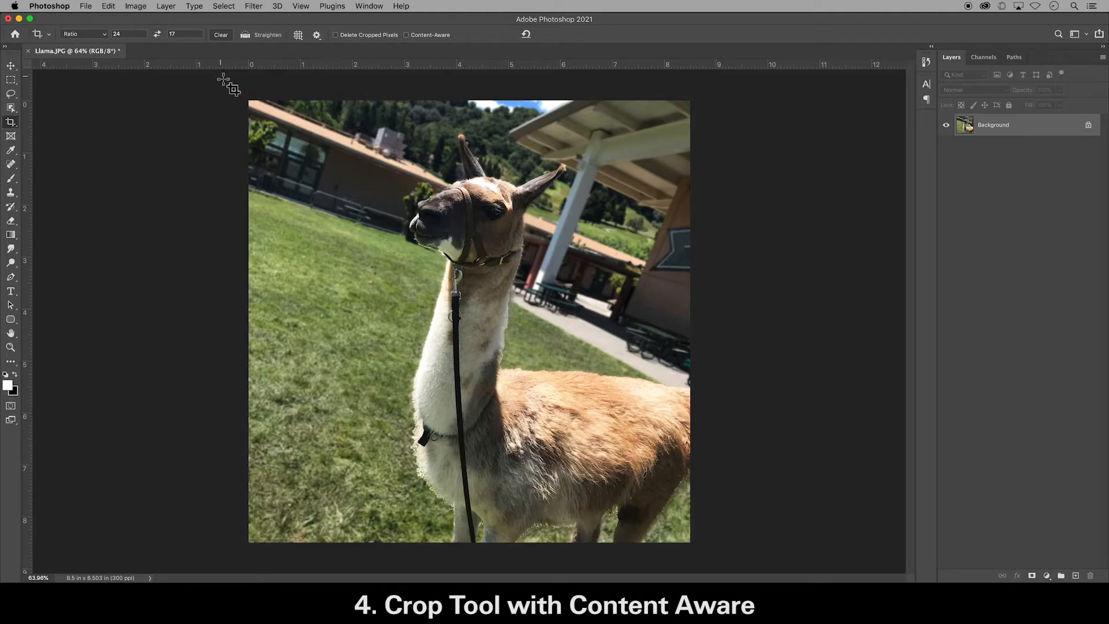
# Try a Content-Aware crop with the 24:17 frame expanded to about 12 by 8.5 inches, past both sides of the photo
pyautogui.click(260, 113)
pyautogui.moveTo(261, 113); pyautogui.dragTo(800, 618)
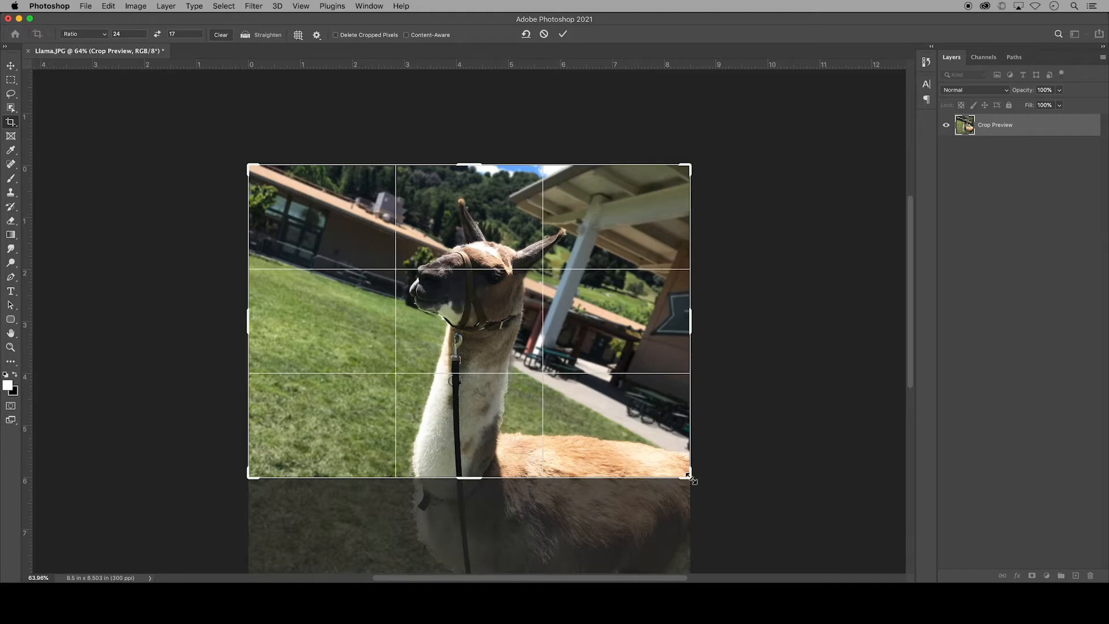
pyautogui.moveTo(691, 480); pyautogui.dragTo(773, 543)
pyautogui.moveTo(442, 346); pyautogui.dragTo(538, 344)
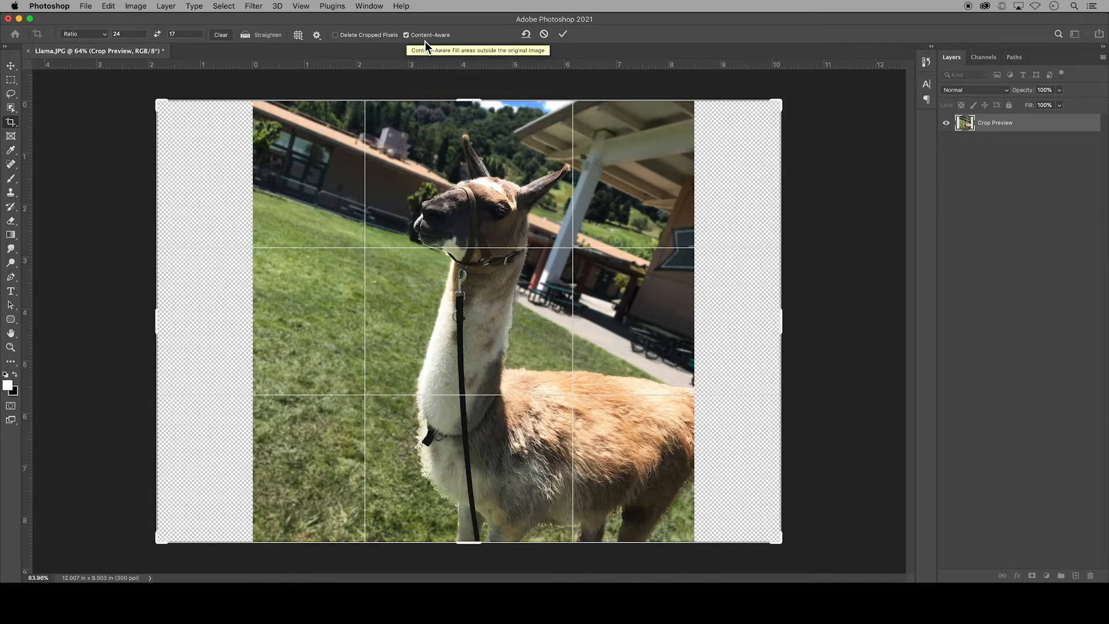
pyautogui.click(564, 37)
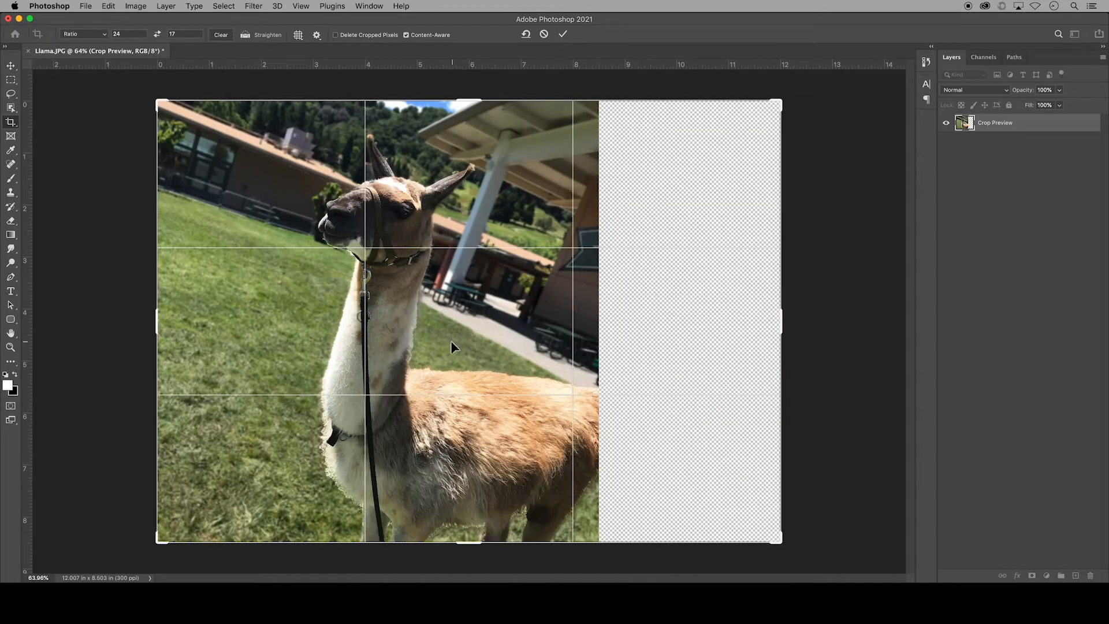
# Align the photo's right edge with the crop frame, apply the Content-Aware crop to fill the empty left side, and undo it
pyautogui.moveTo(507, 343); pyautogui.dragTo(636, 341)
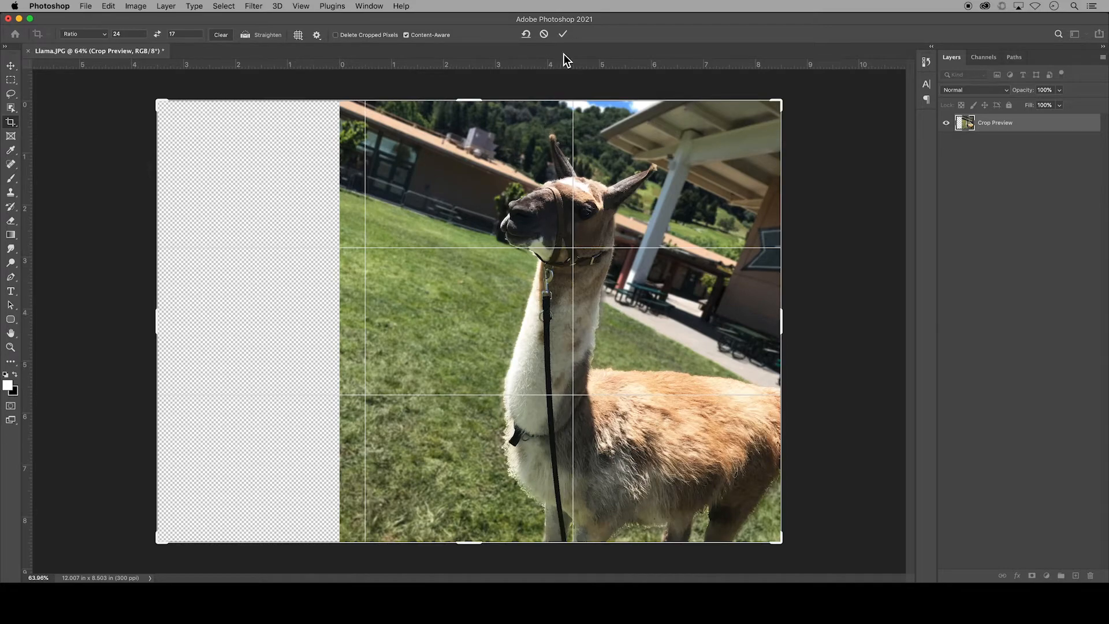
pyautogui.click(563, 36)
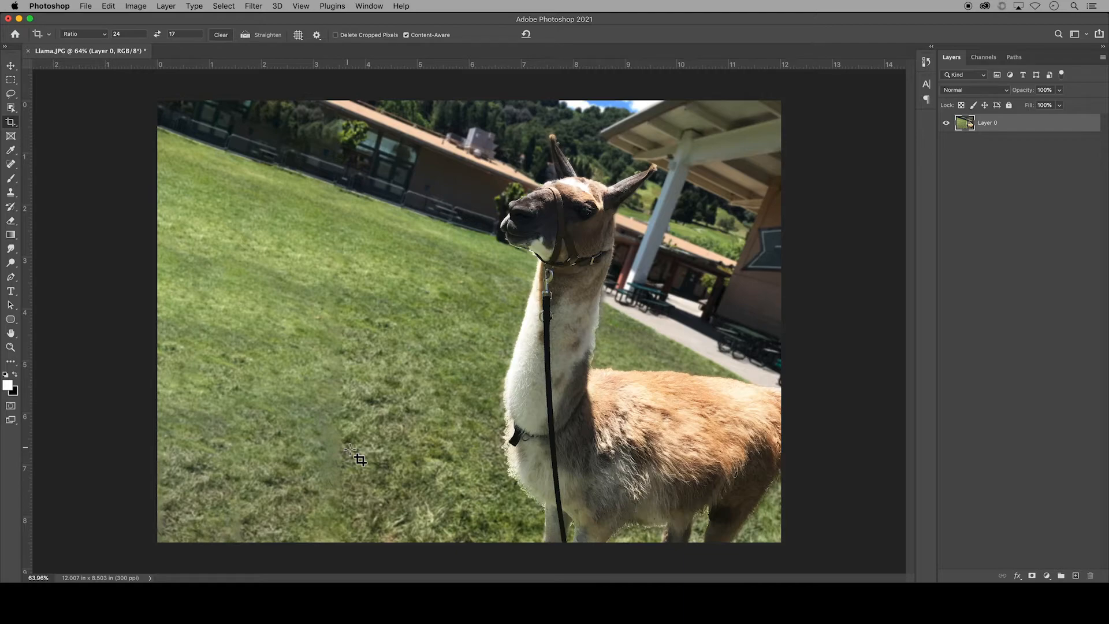
pyautogui.press('super+z')
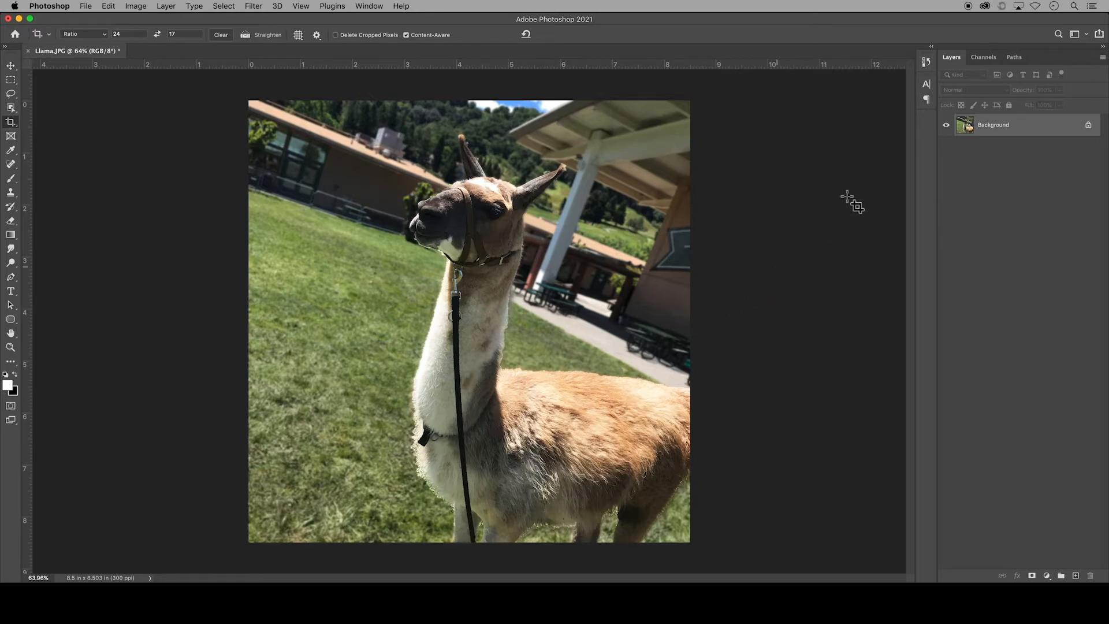
pyautogui.press('v')
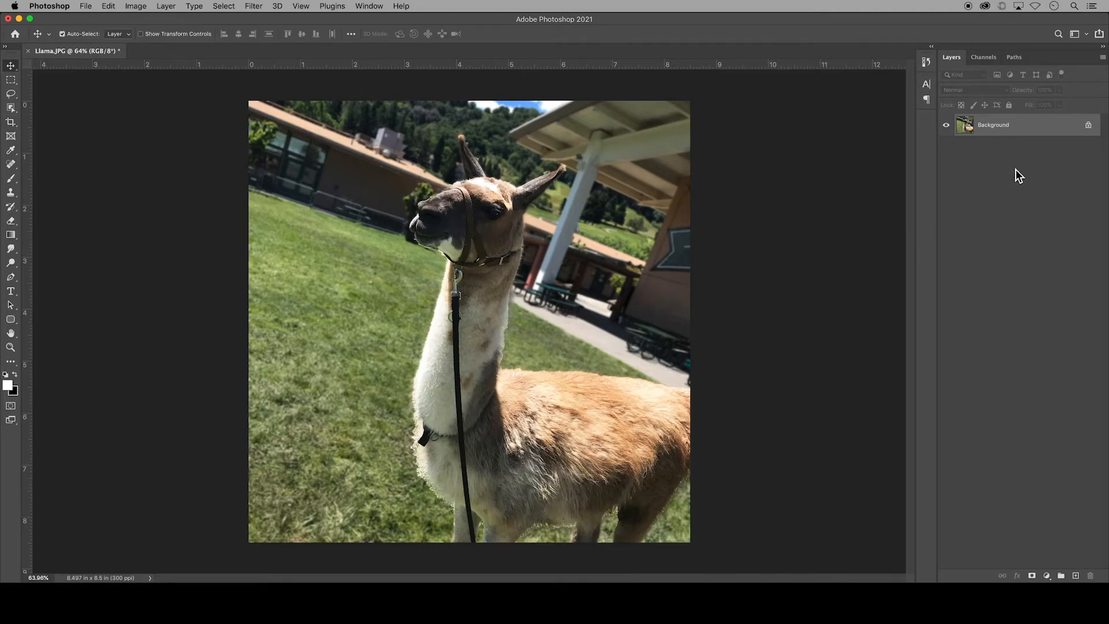
# Duplicate the Background layer as "Background copy" and hide the original Background layer
pyautogui.rightClick(1024, 124)
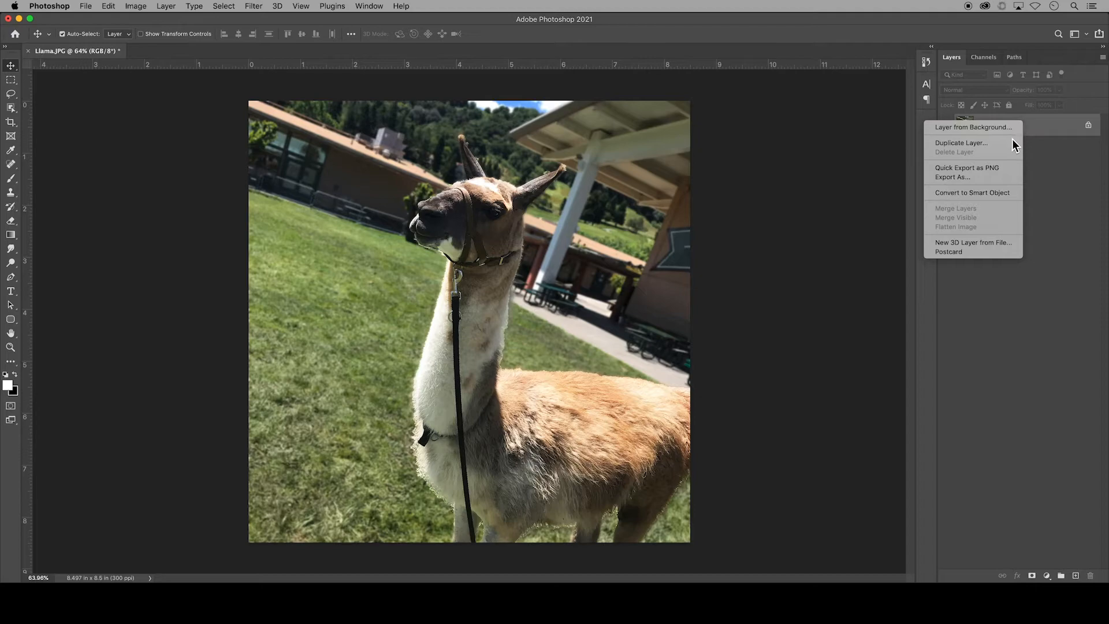
pyautogui.click(1012, 141)
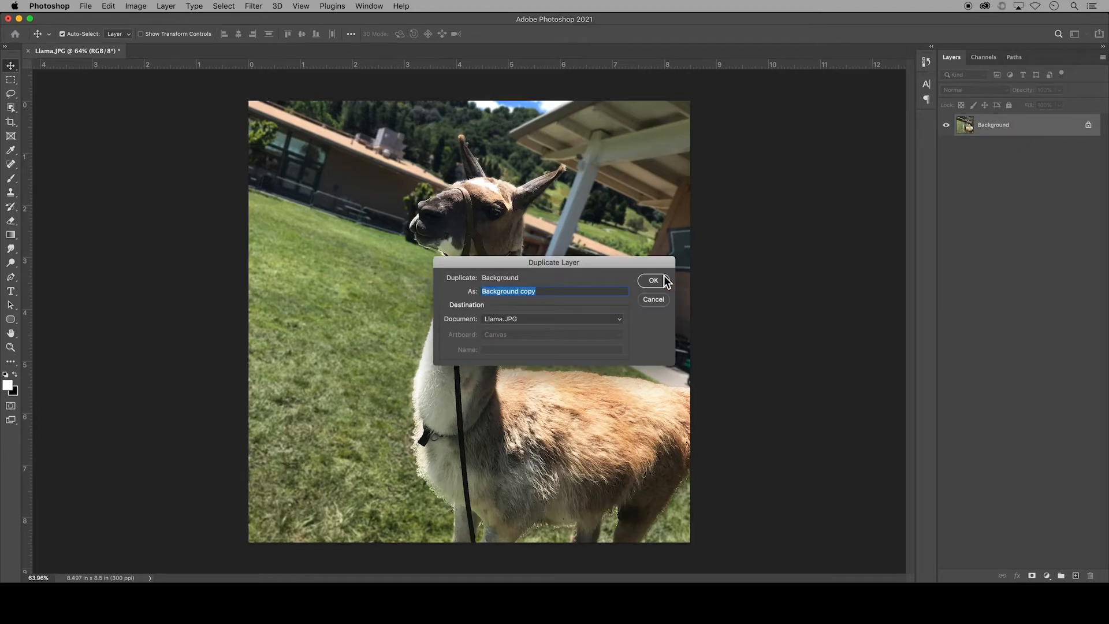
pyautogui.click(655, 281)
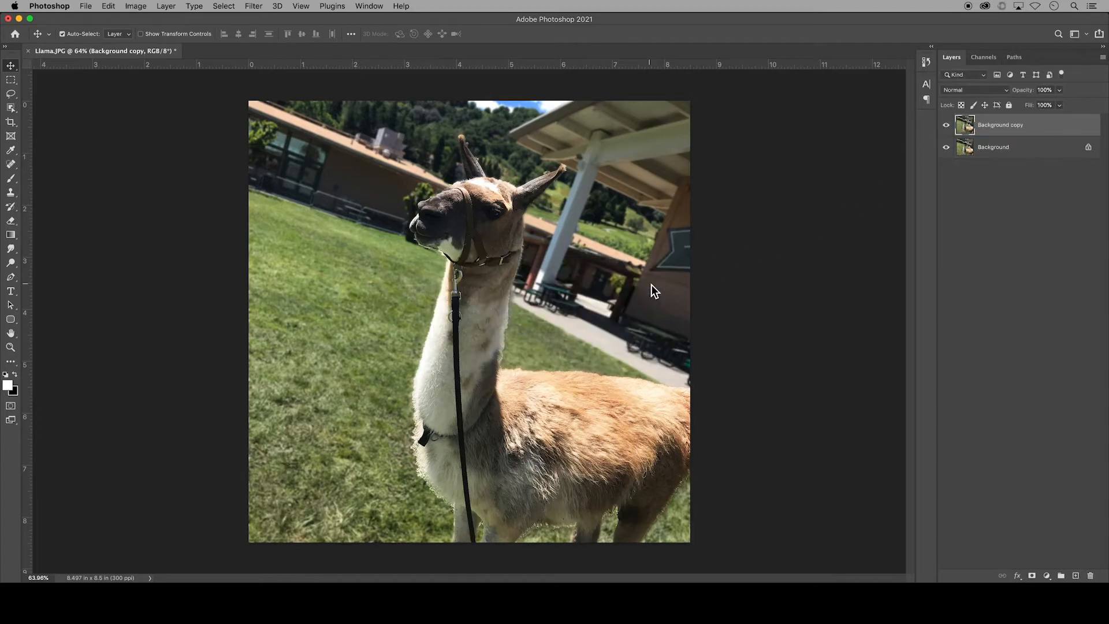
pyautogui.click(946, 147)
# Resize the image to a height of 17 cm with the width and height proportions linked
pyautogui.click(139, 7)
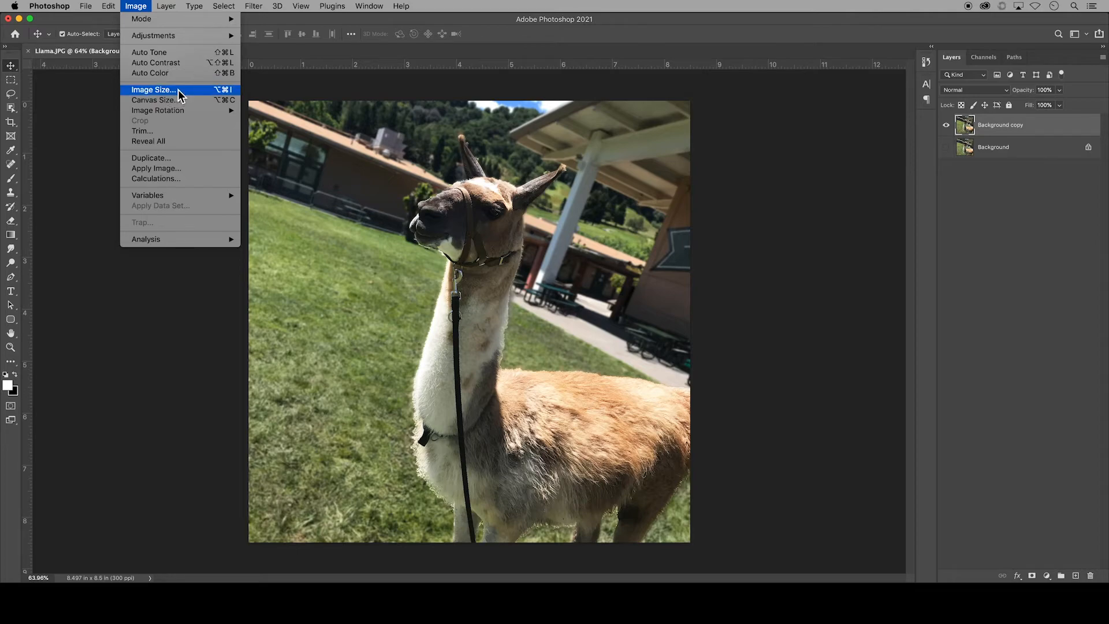
pyautogui.click(151, 90)
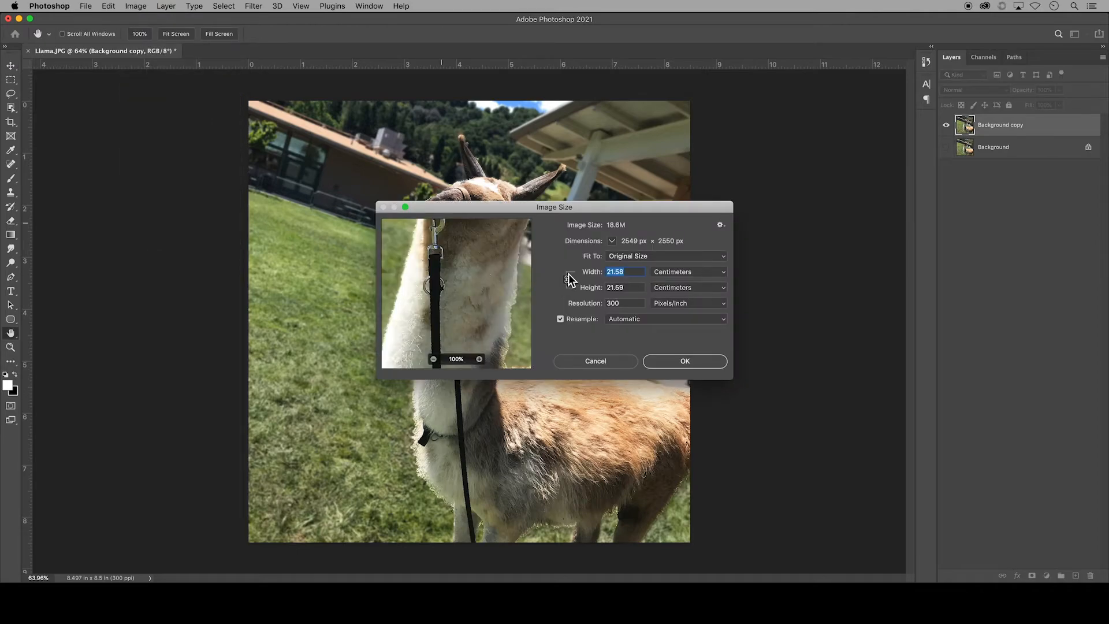
pyautogui.click(633, 292)
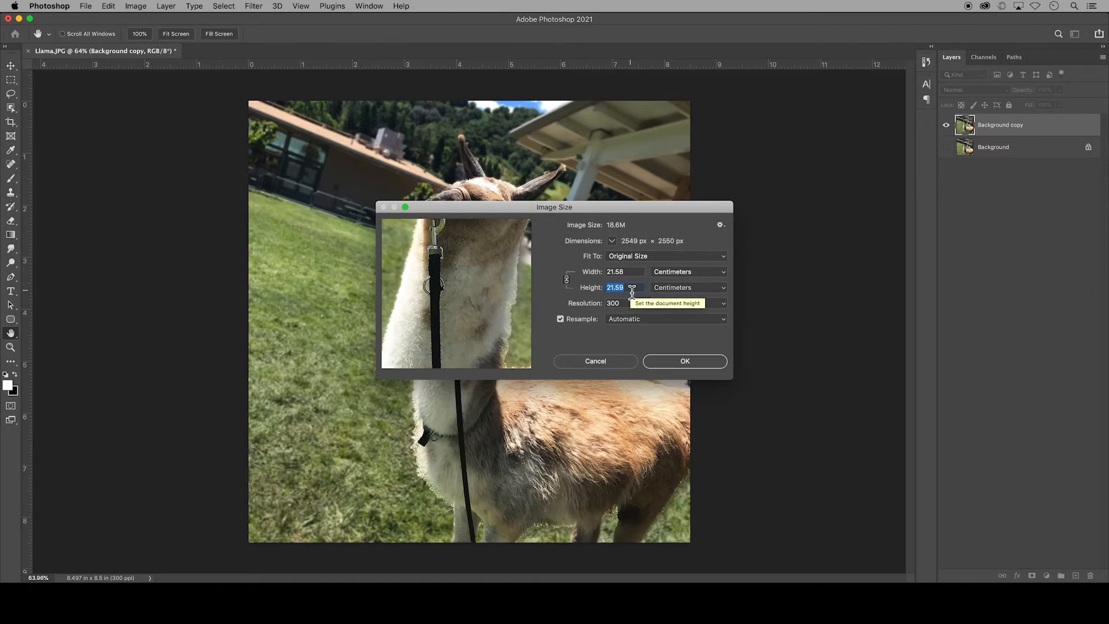
pyautogui.write('17')
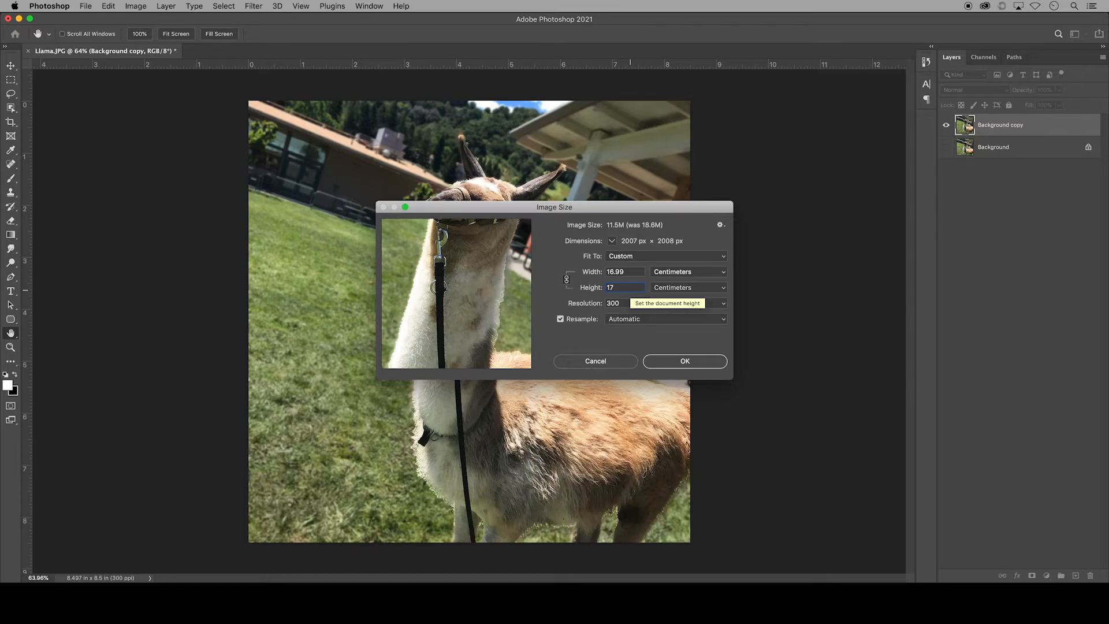
pyautogui.click(668, 363)
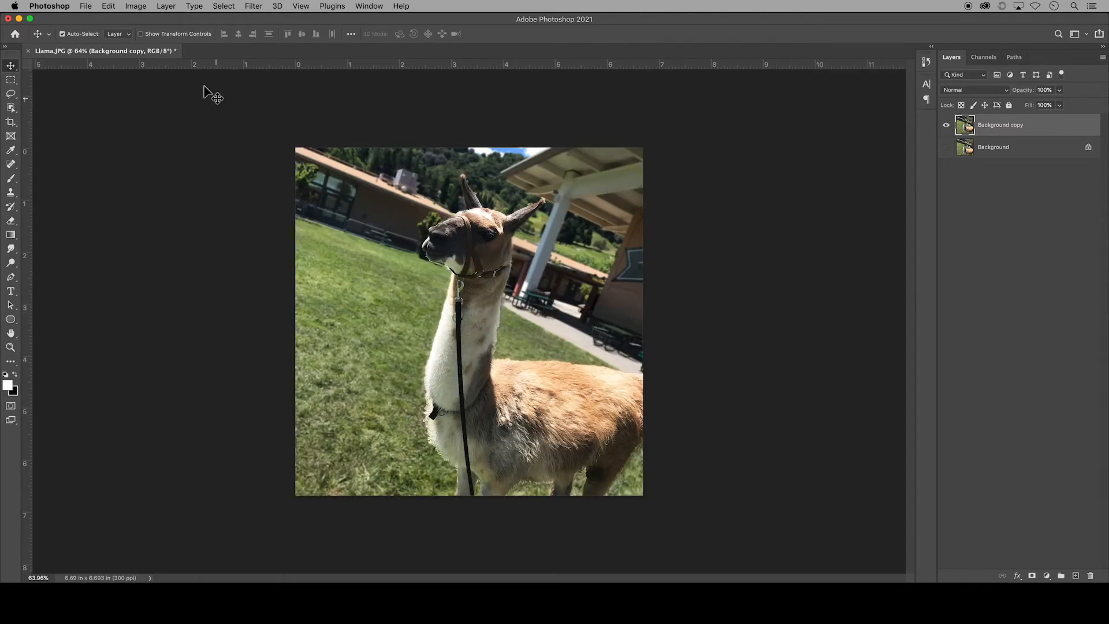
# Extend the llama image's canvas width to 24 cm, keeping the photo anchored in the centre
pyautogui.click(141, 7)
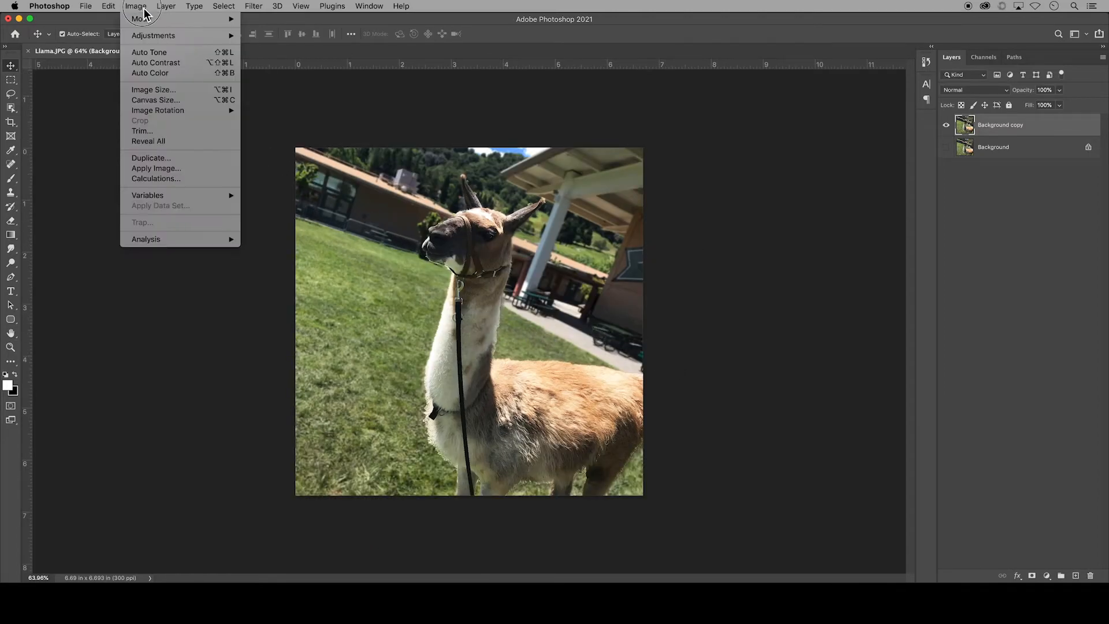
pyautogui.click(189, 103)
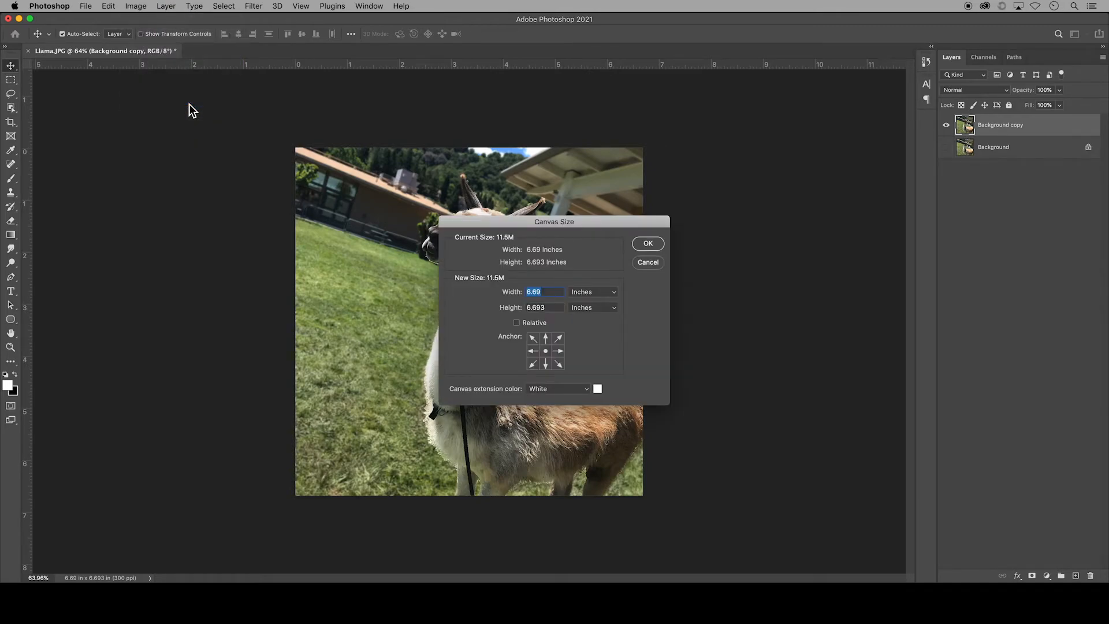
pyautogui.click(611, 292)
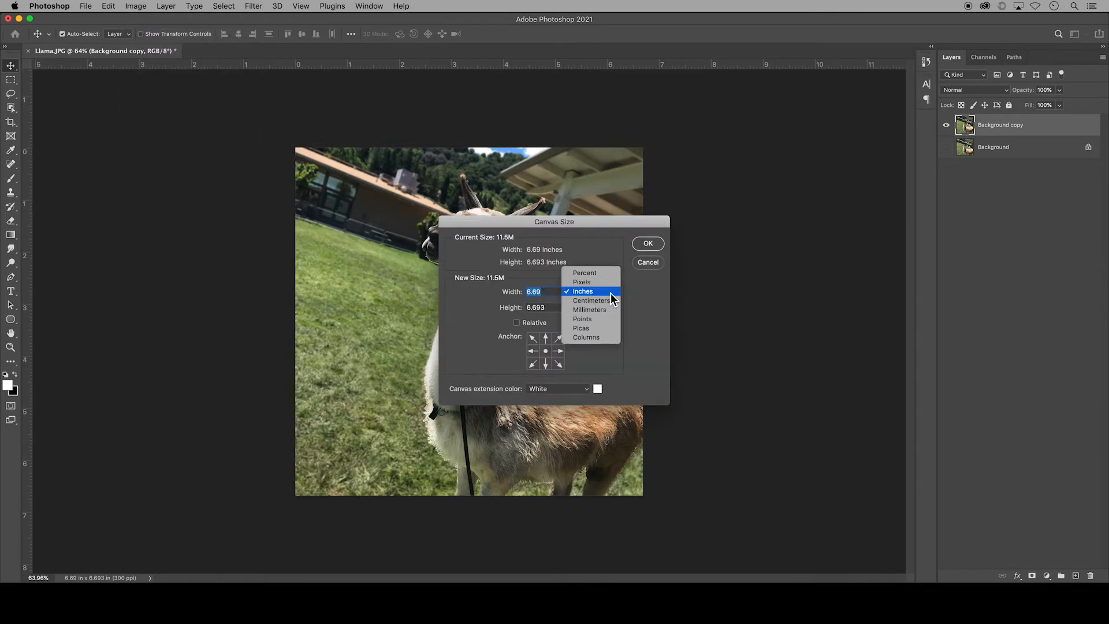
pyautogui.click(611, 300)
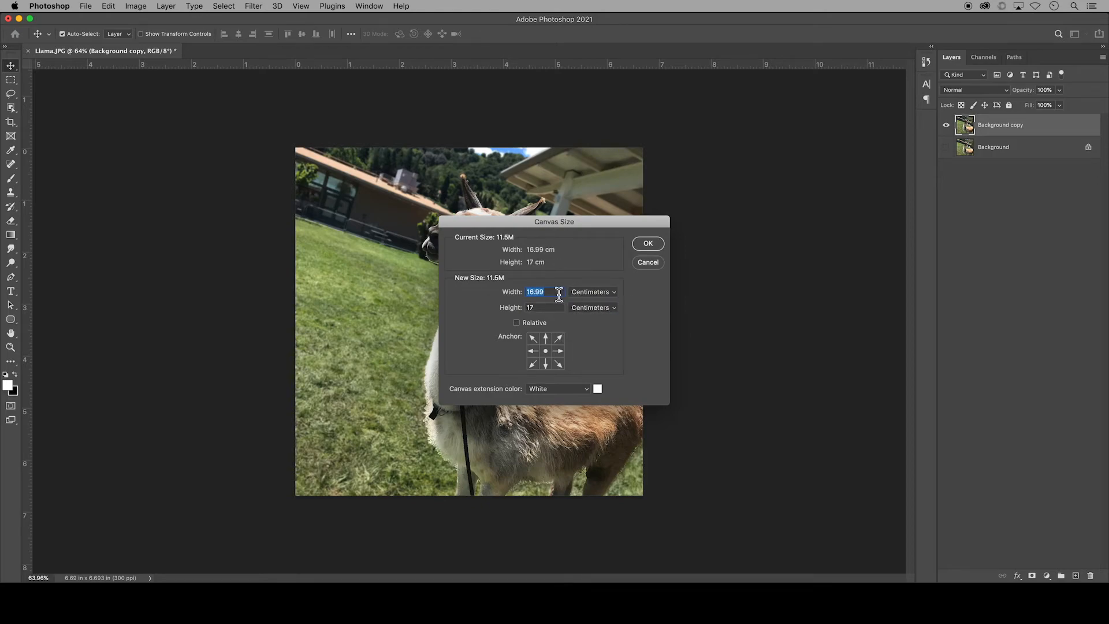
pyautogui.write('24')
pyautogui.click(655, 245)
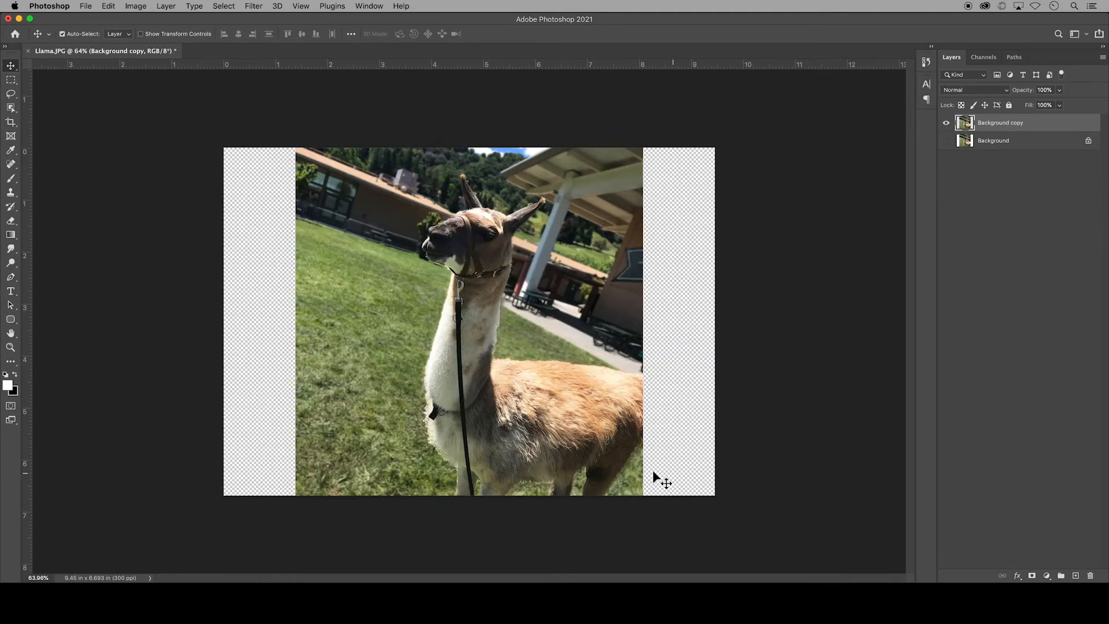
# Try Content-Aware Scale on the llama layer, enlarging it proportionally to about 125% past the canvas's left edge, and undo the scaling
pyautogui.click(109, 6)
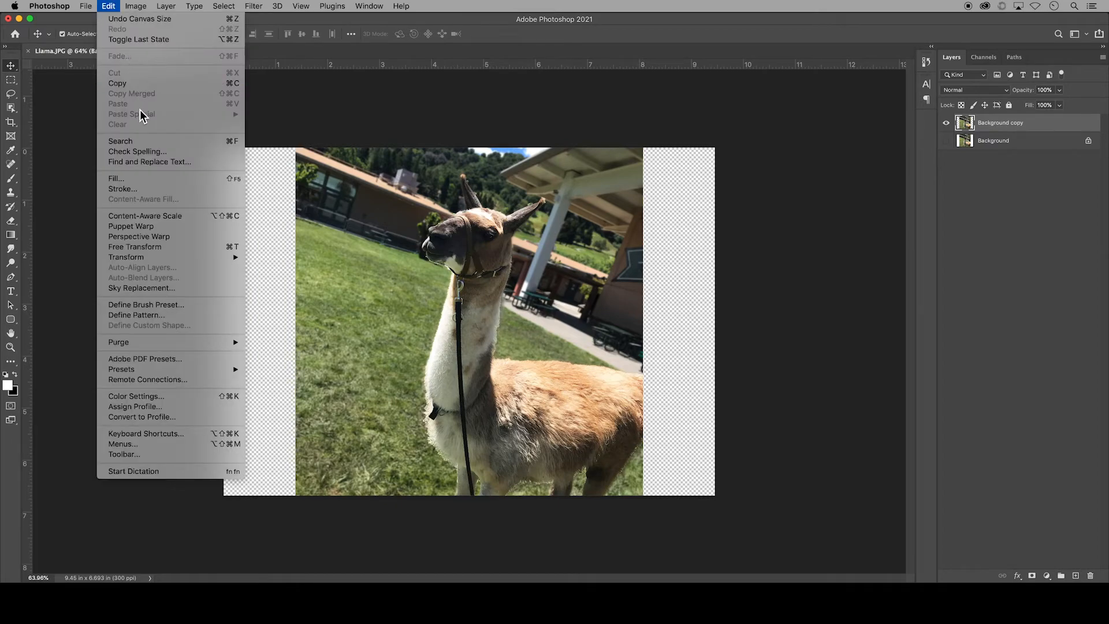
pyautogui.click(193, 220)
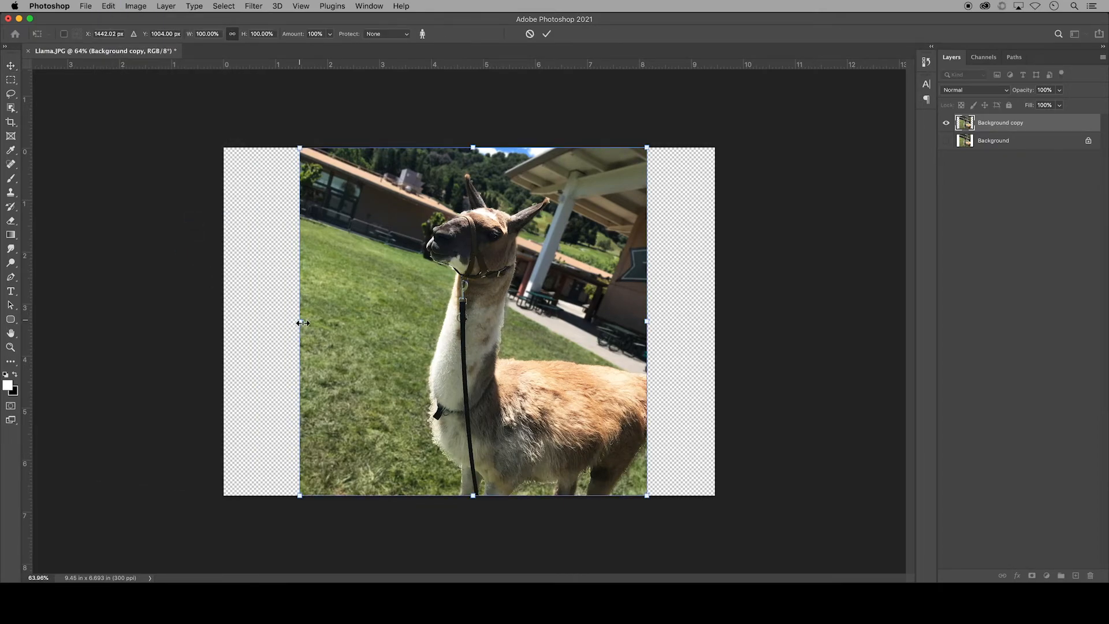
pyautogui.moveTo(303, 323); pyautogui.dragTo(212, 322)
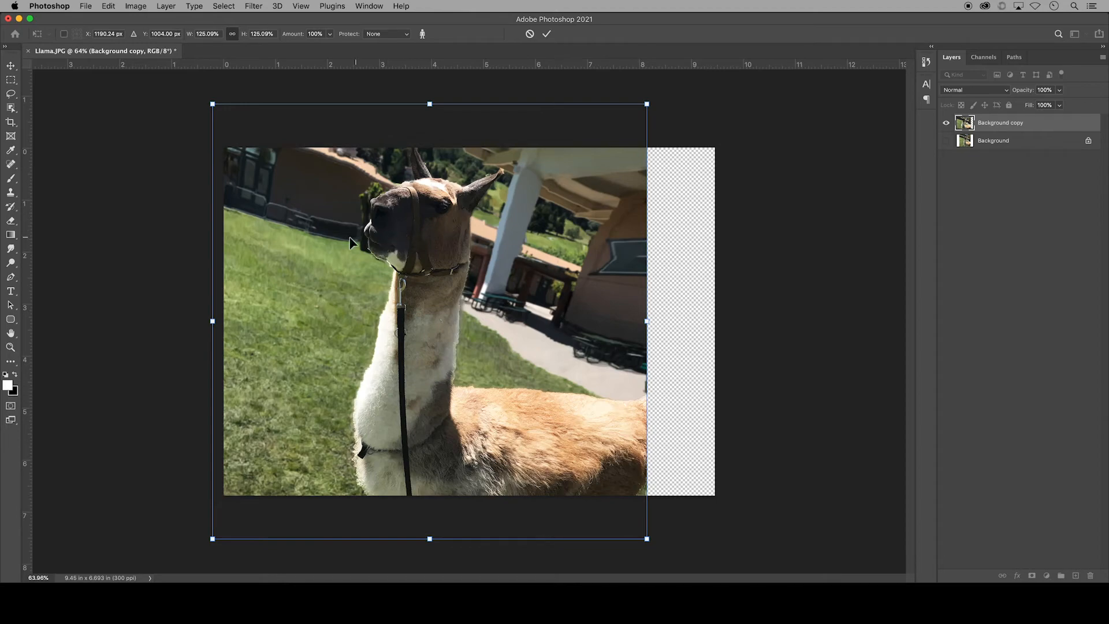
pyautogui.press('super+z')
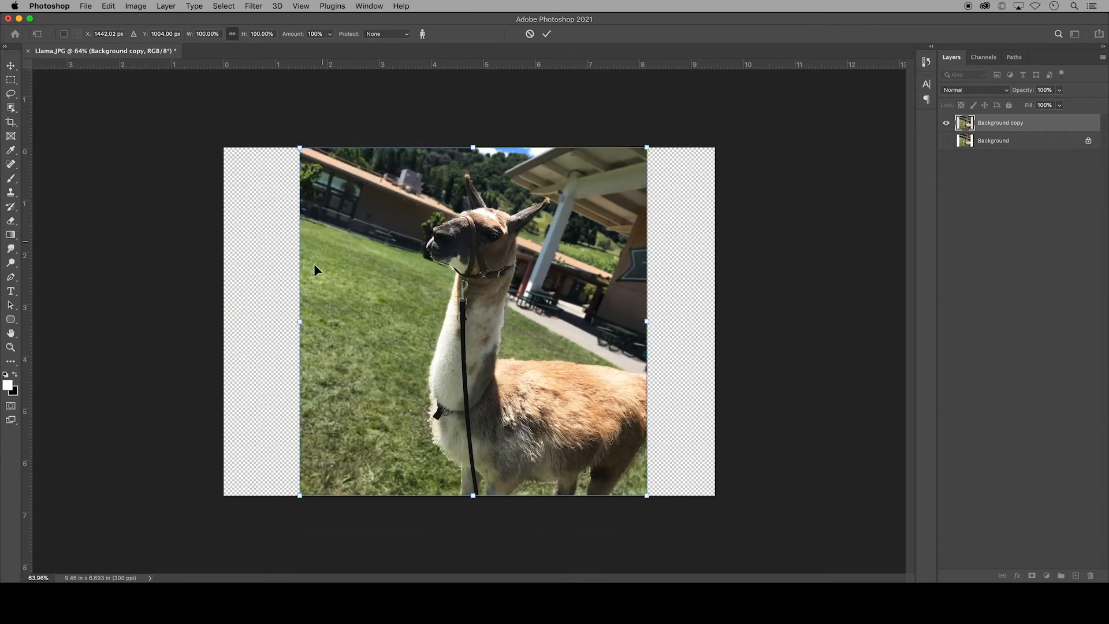
# Try stretching only the llama layer's width to both canvas edges with Content-Aware Scale, undo both stretches and cancel the transformation
pyautogui.click(301, 325)
pyautogui.moveTo(301, 325); pyautogui.dragTo(216, 325)
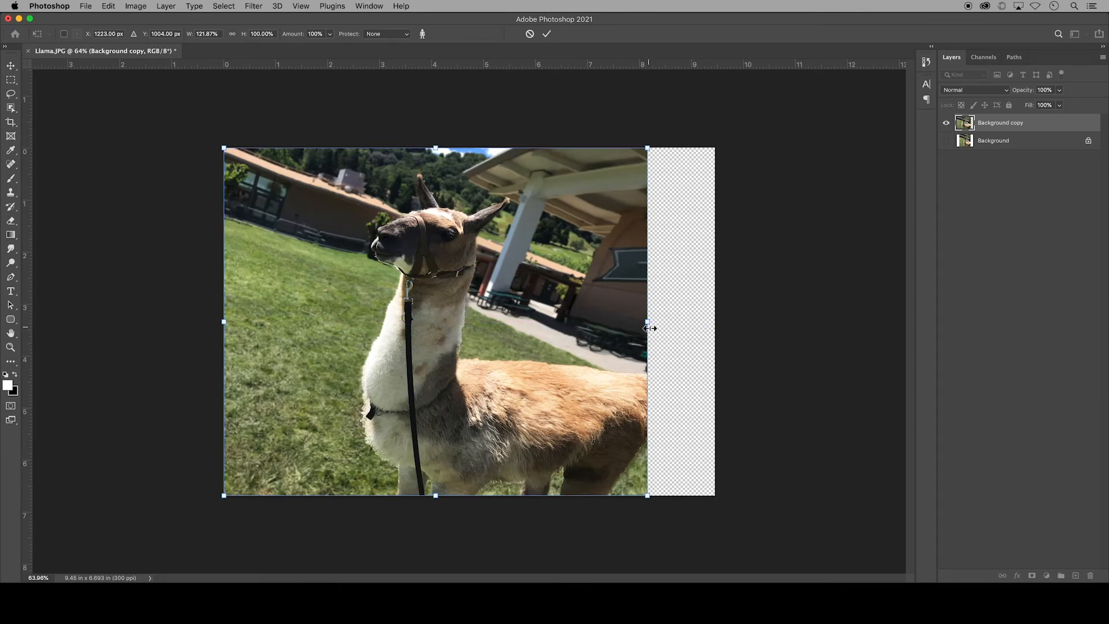
pyautogui.moveTo(647, 323); pyautogui.dragTo(719, 333)
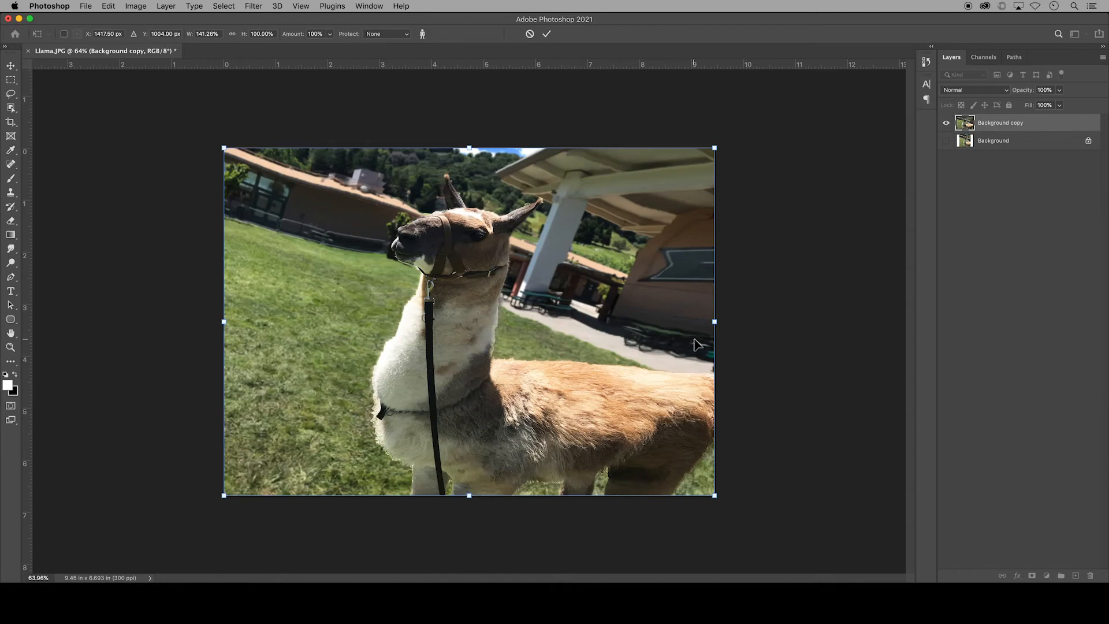
pyautogui.press('super+z')
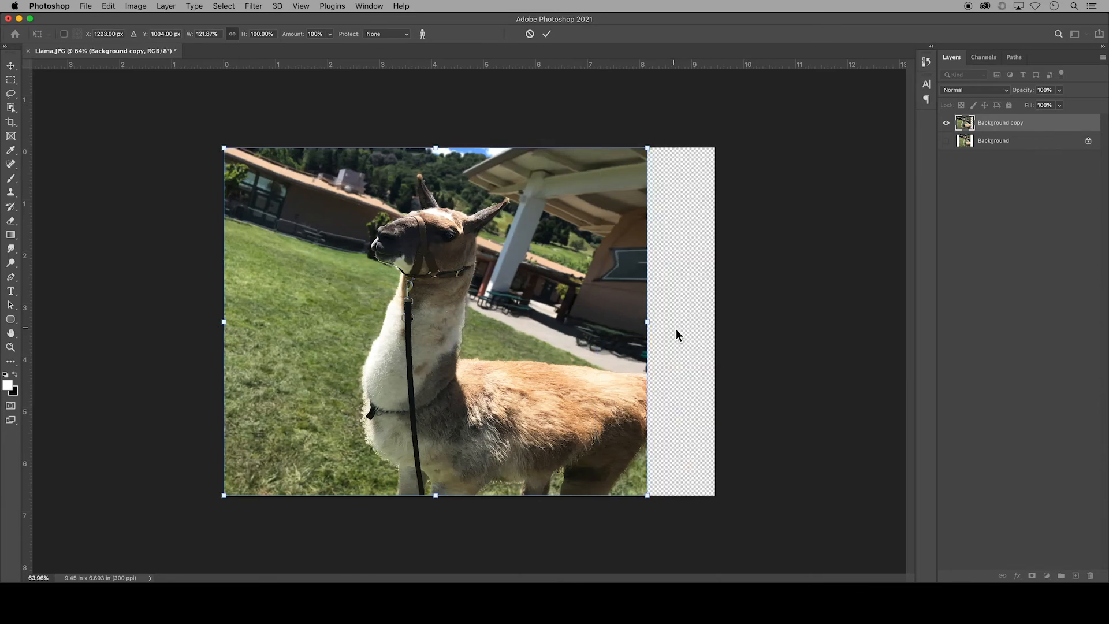
pyautogui.press('super+z')
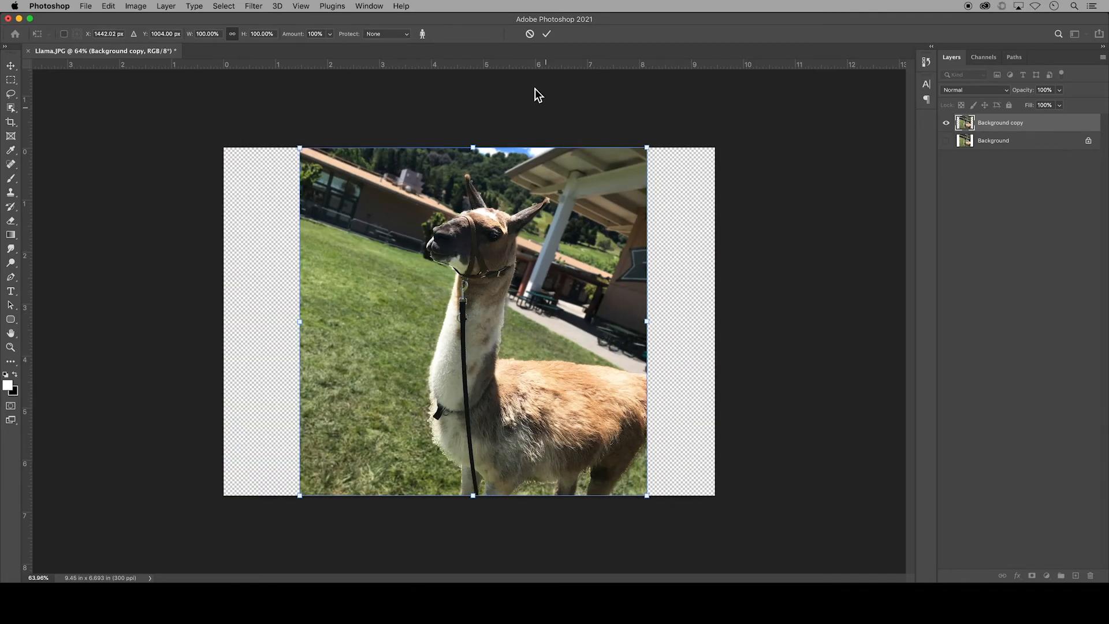
pyautogui.click(531, 34)
# Crop the llama image at a 24:17 ratio to the photo's full width, trimming off the empty side areas
pyautogui.click(10, 122)
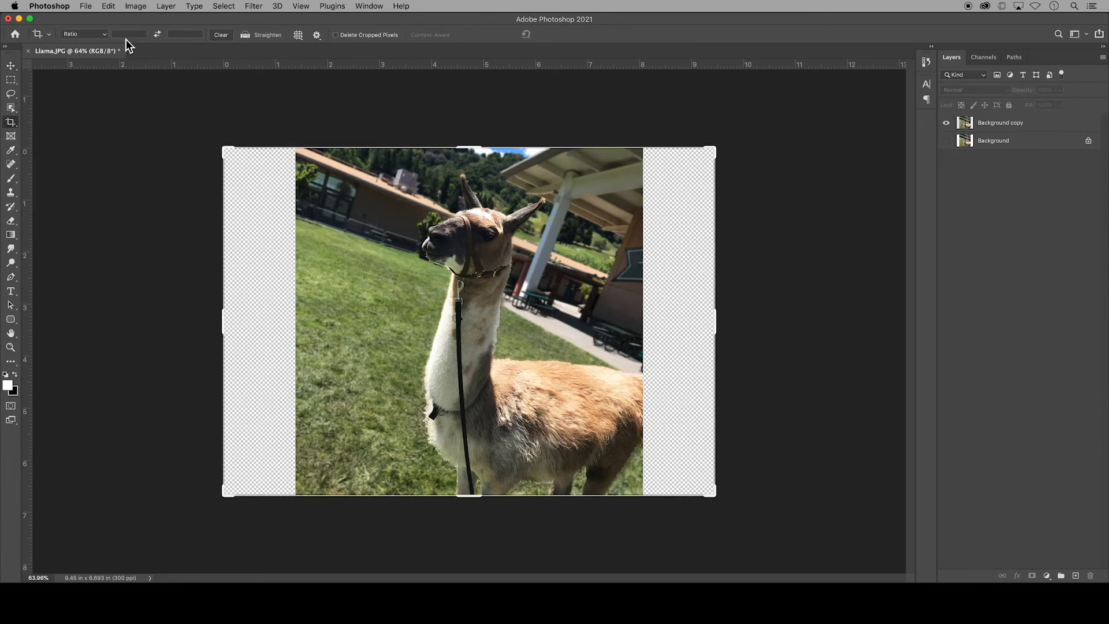
pyautogui.write('24')
pyautogui.press('Tab')
pyautogui.write('17')
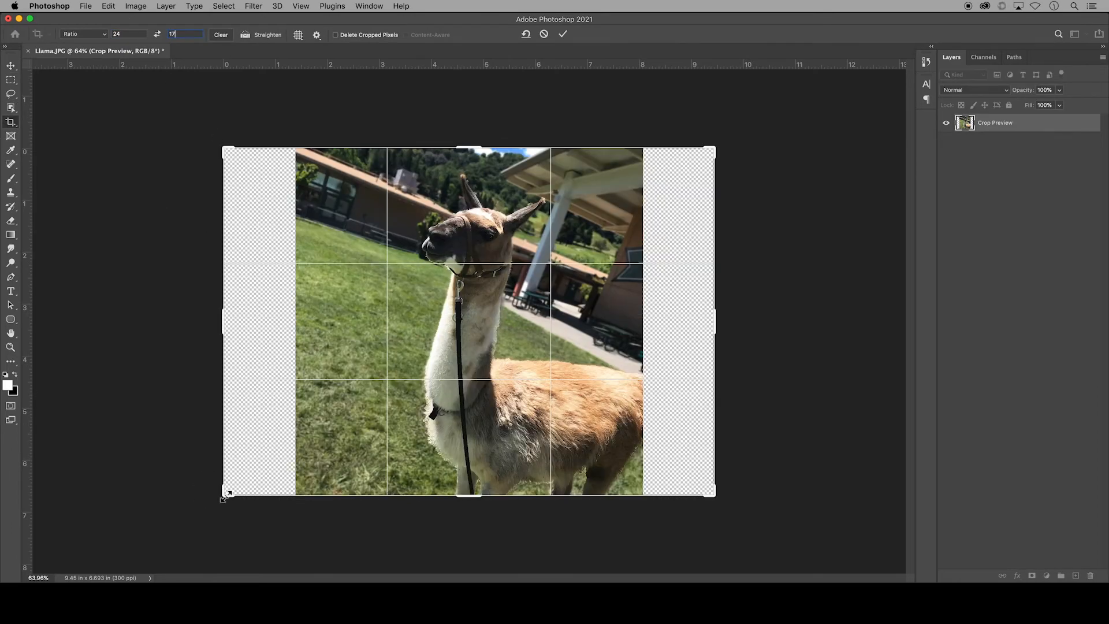
pyautogui.click(230, 489)
pyautogui.moveTo(229, 489); pyautogui.dragTo(265, 465)
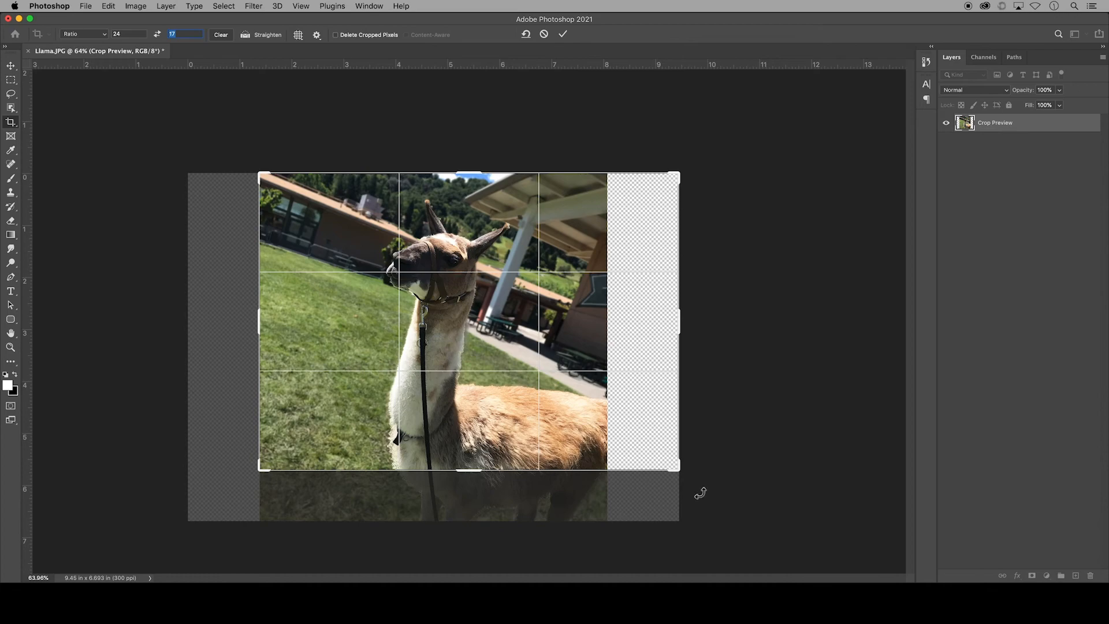
pyautogui.moveTo(674, 468); pyautogui.dragTo(639, 446)
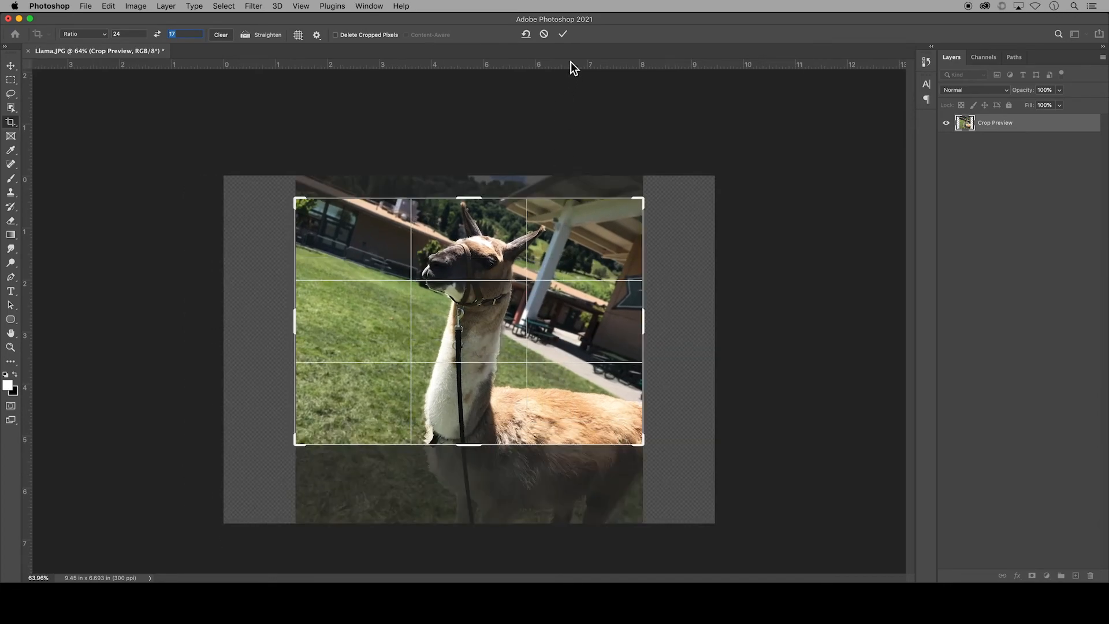
pyautogui.click(564, 35)
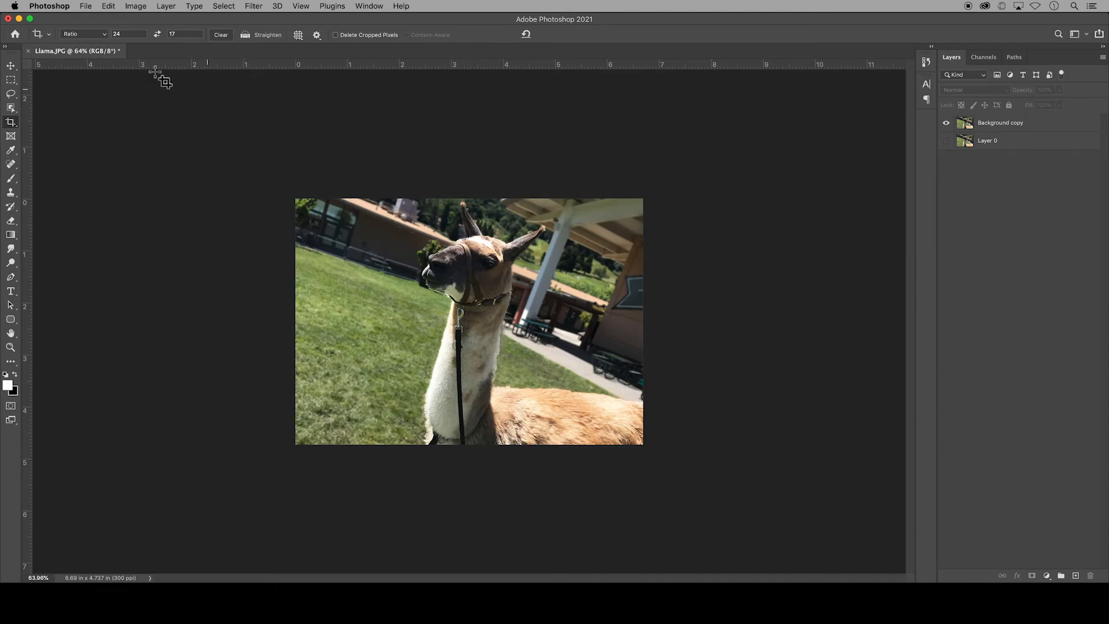
# Open Blk Neck Stilt.jpg, duplicate its Background layer as "Background copy" and hide the original Background layer
pyautogui.click(85, 5)
pyautogui.click(99, 51)
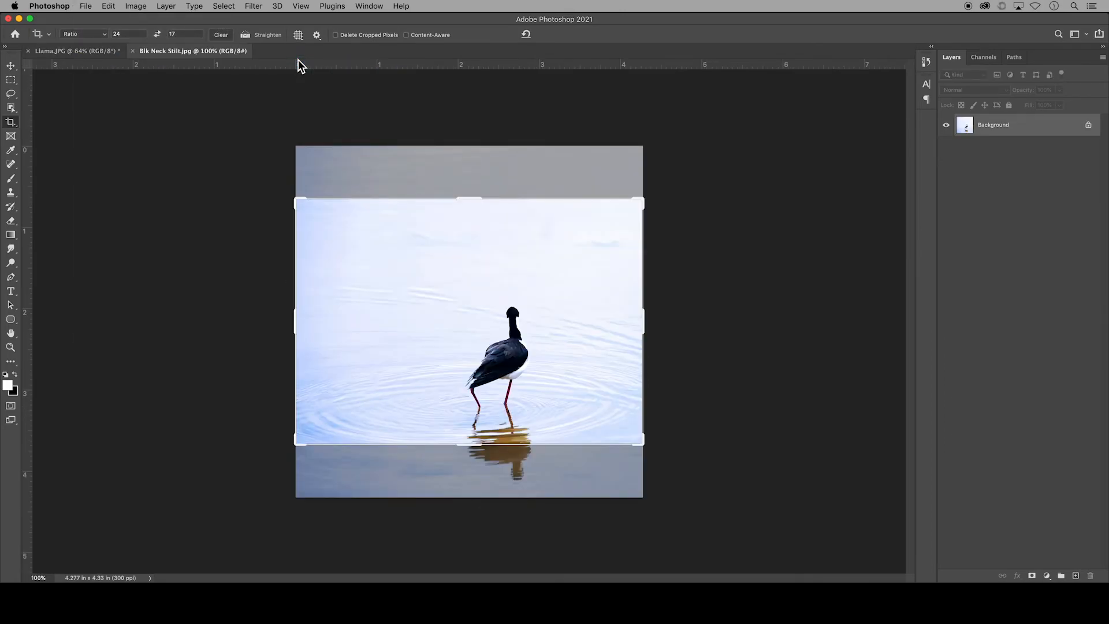
pyautogui.click(11, 65)
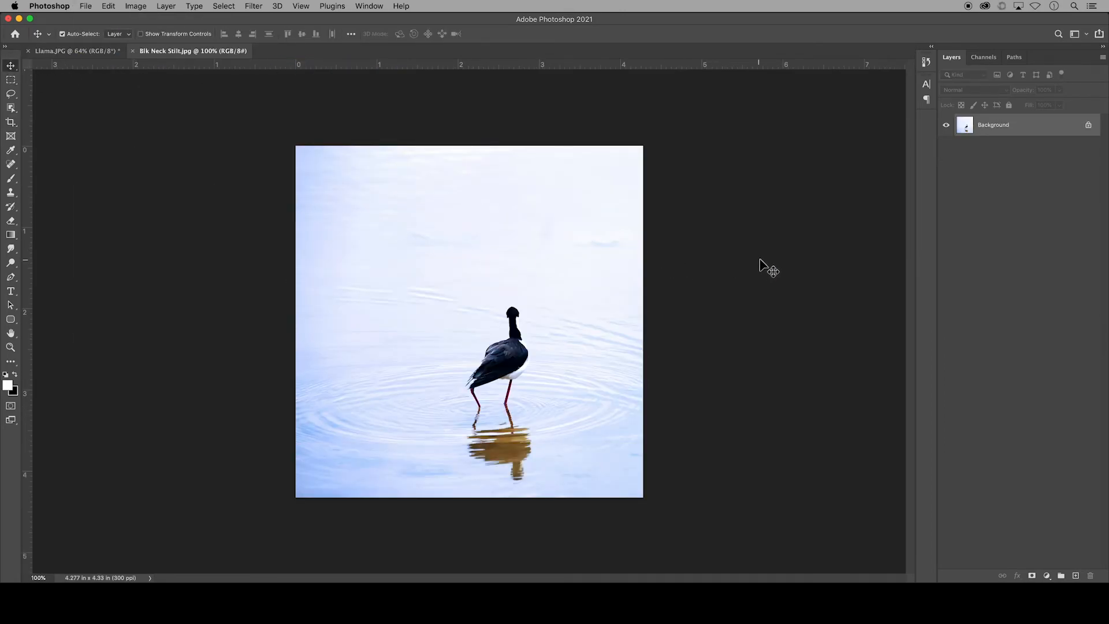
pyautogui.rightClick(1005, 127)
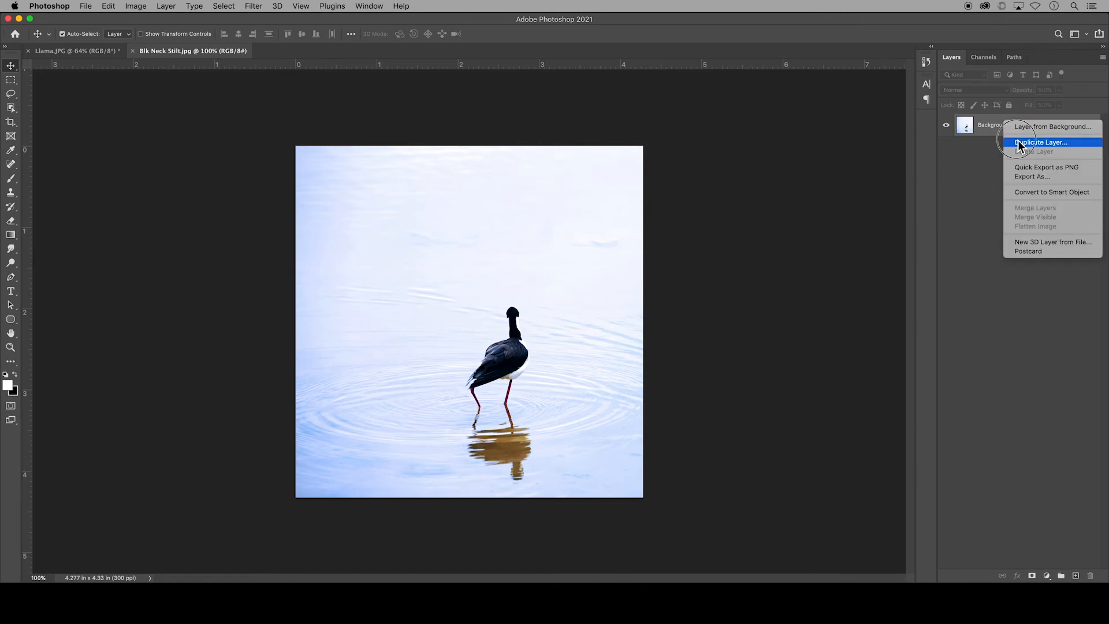
pyautogui.click(1018, 142)
pyautogui.press('Return')
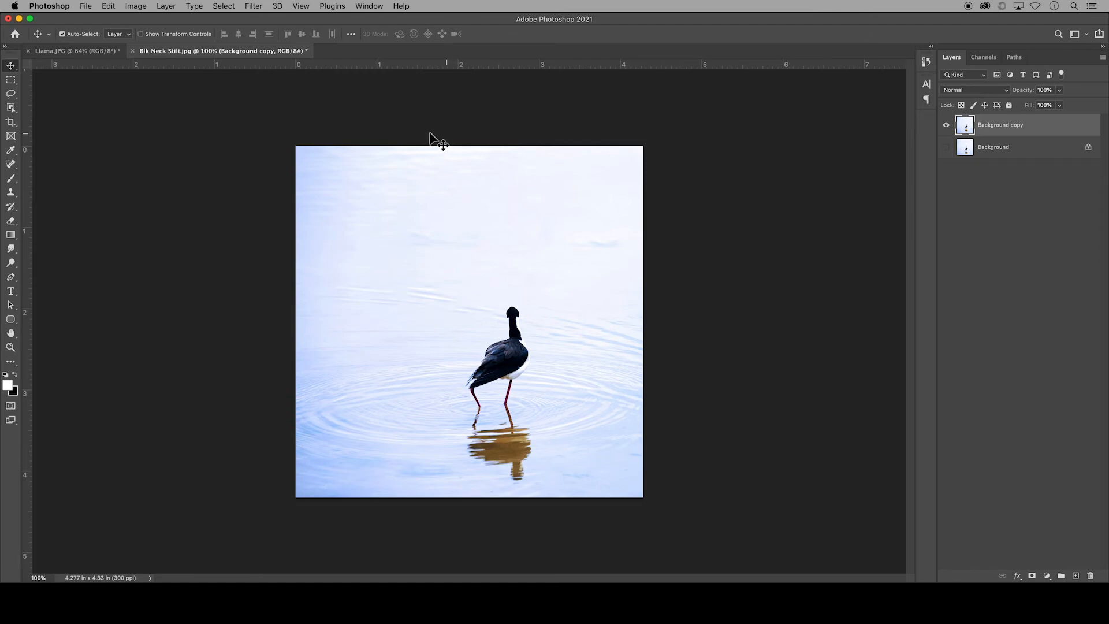
# Resize the stilt image to a height of 17 cm with width and height linked
pyautogui.click(143, 7)
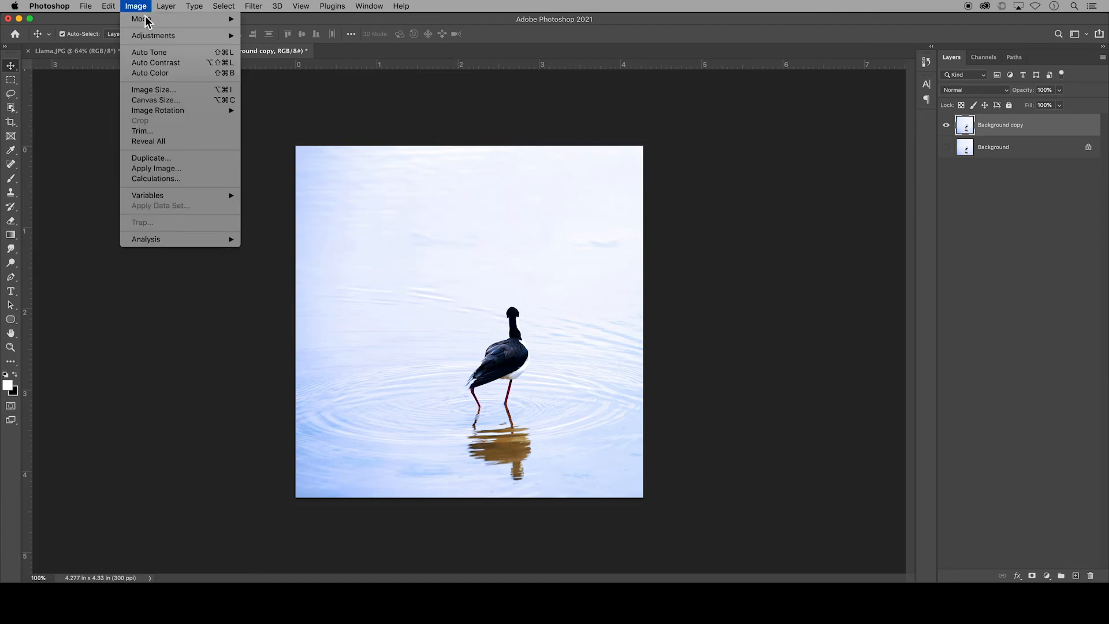
pyautogui.click(179, 91)
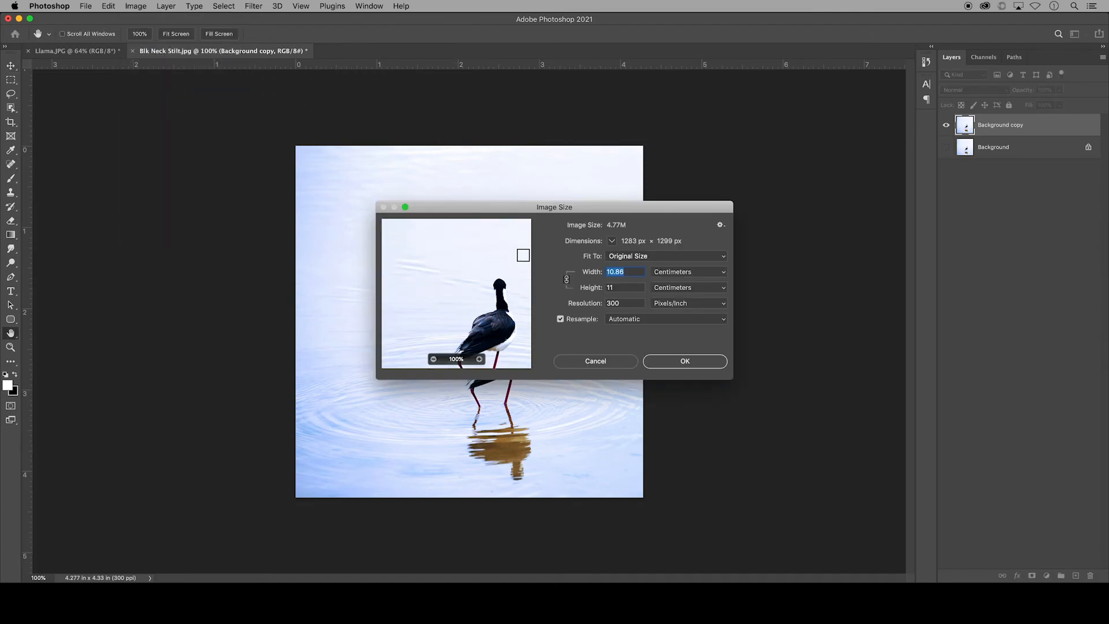
pyautogui.doubleClick(629, 288)
pyautogui.write('17')
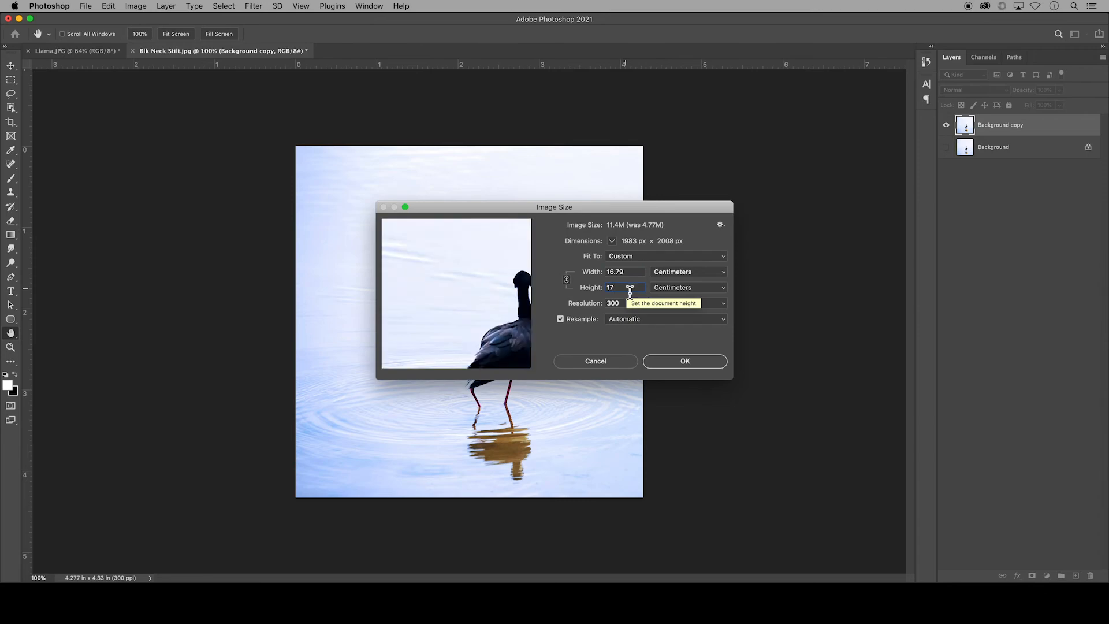
pyautogui.click(681, 362)
# Extend the stilt image's canvas width to 24 cm, keeping the photo centred
pyautogui.click(145, 7)
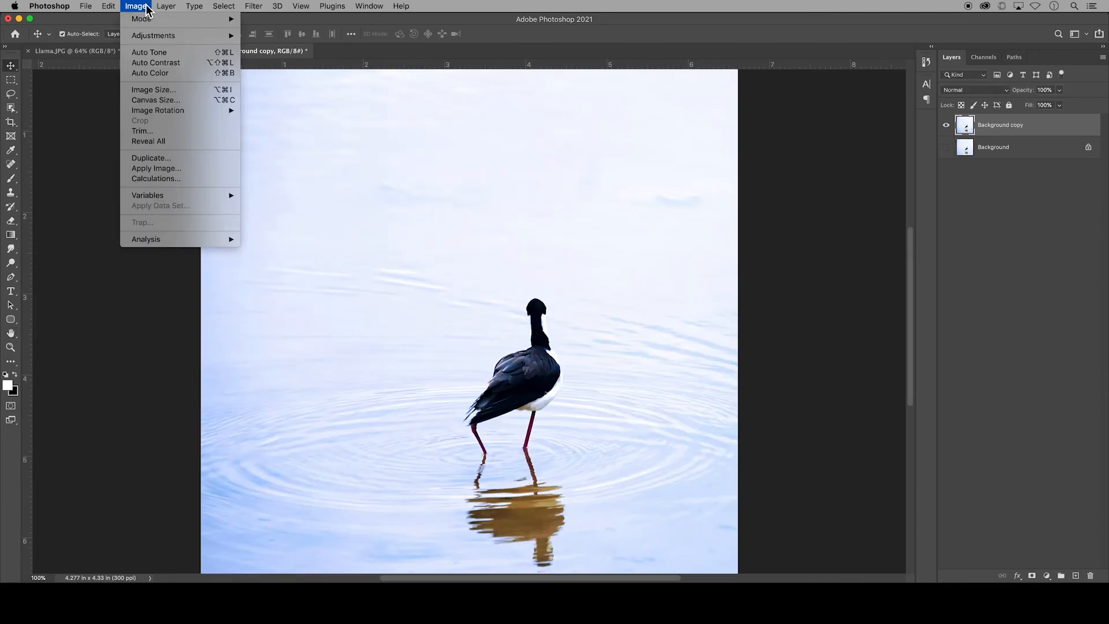
pyautogui.click(188, 101)
pyautogui.click(569, 293)
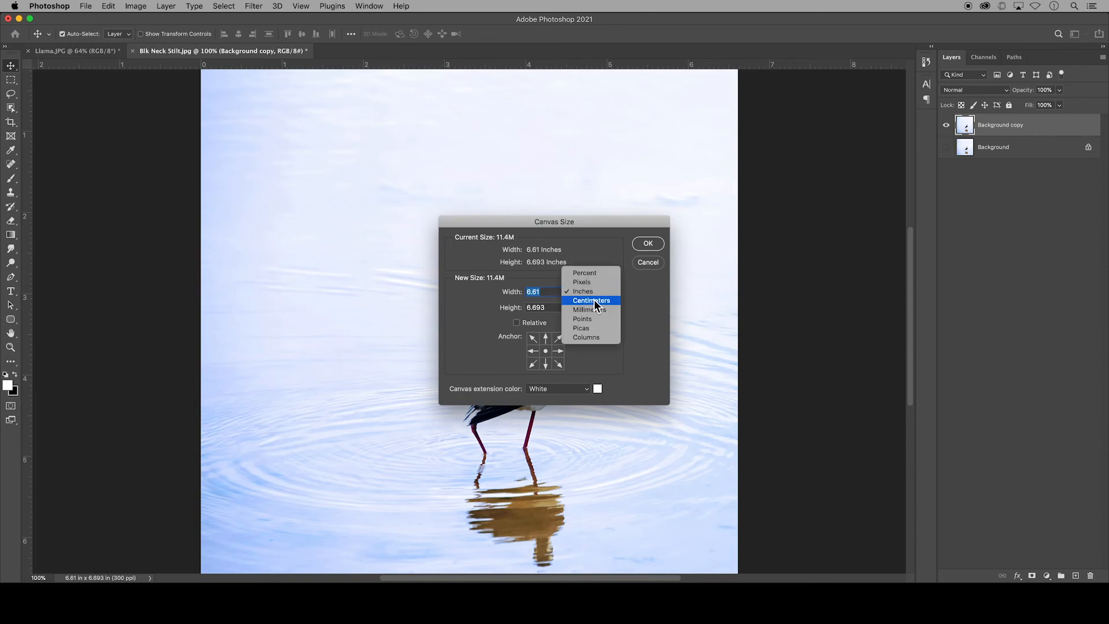
pyautogui.click(593, 299)
pyautogui.write('24')
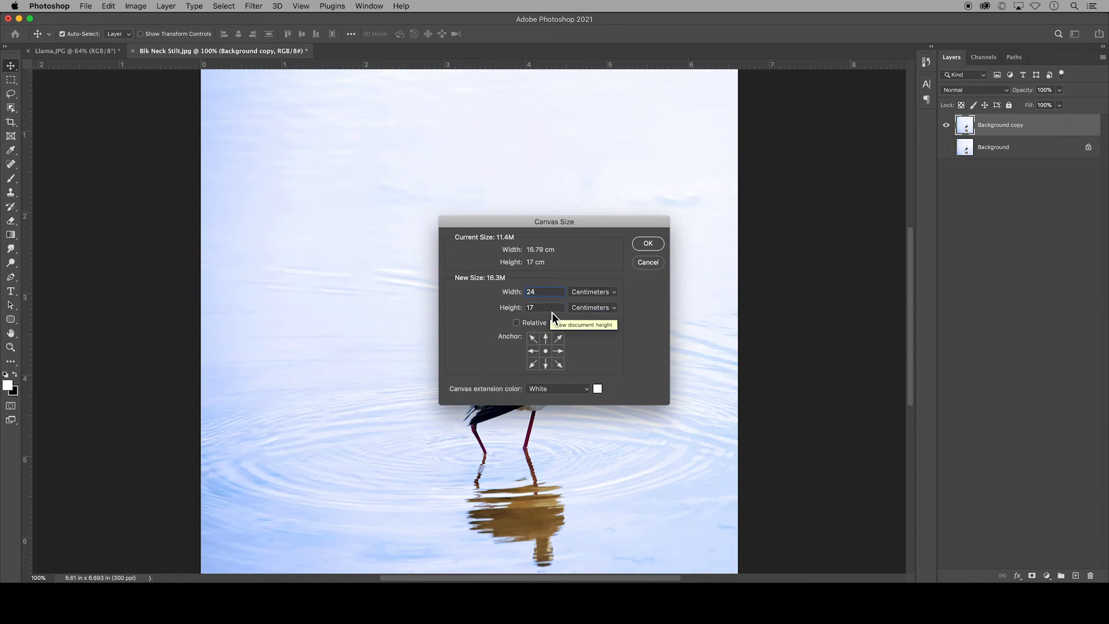
pyautogui.click(648, 243)
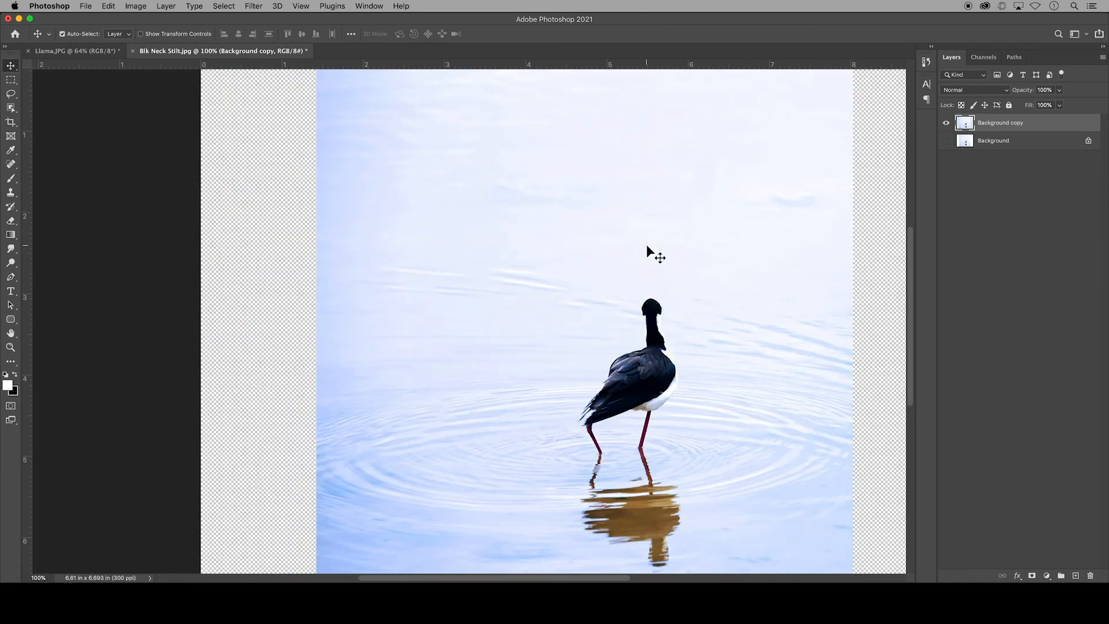
pyautogui.press('super+minus')
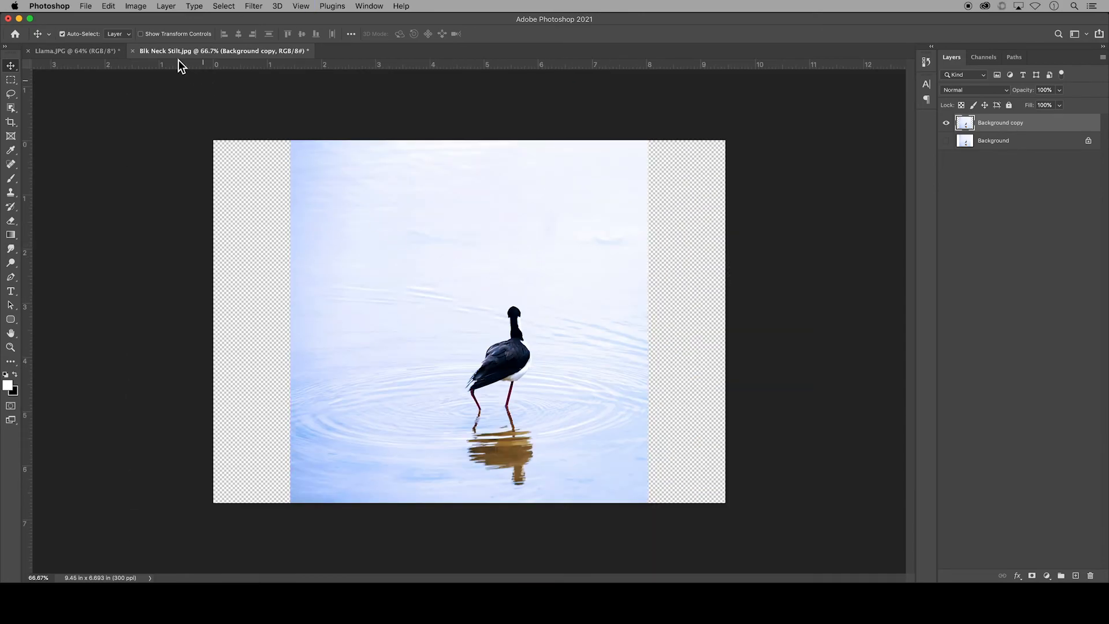
# Stretch the bird photo's width to both canvas edges with Content-Aware Scale, keeping its height, and apply the scaling
pyautogui.click(112, 7)
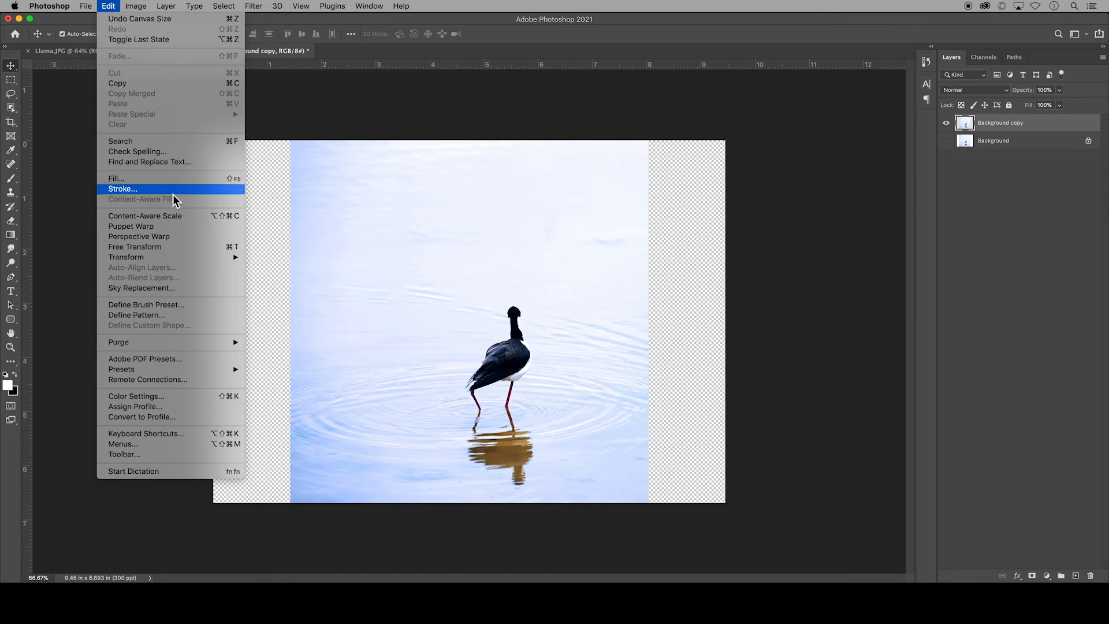
pyautogui.click(190, 222)
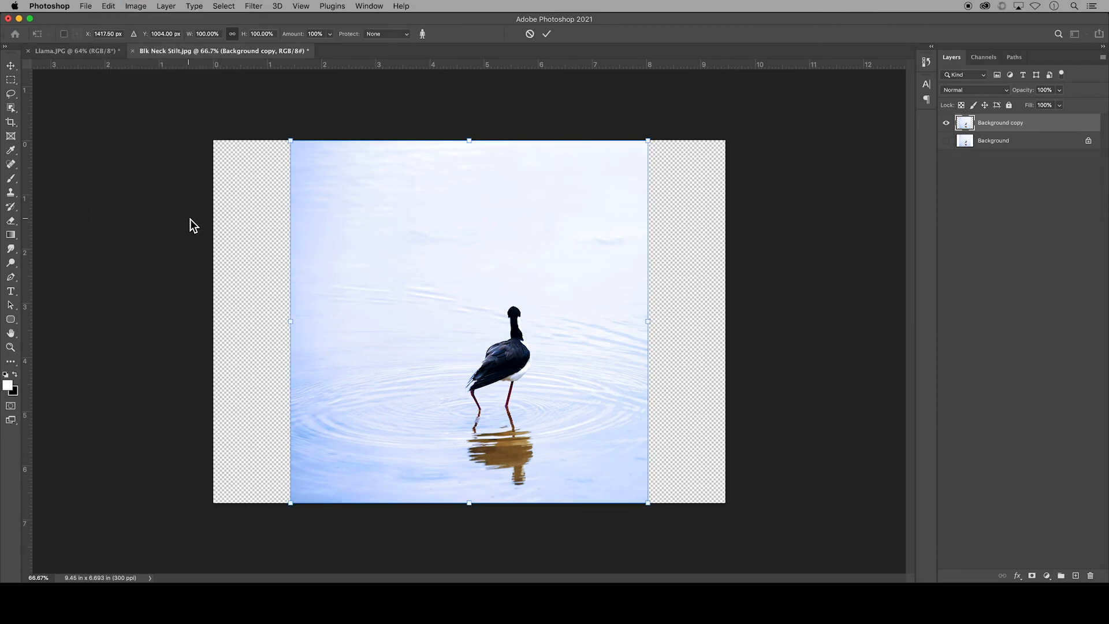
pyautogui.moveTo(291, 322); pyautogui.dragTo(221, 325)
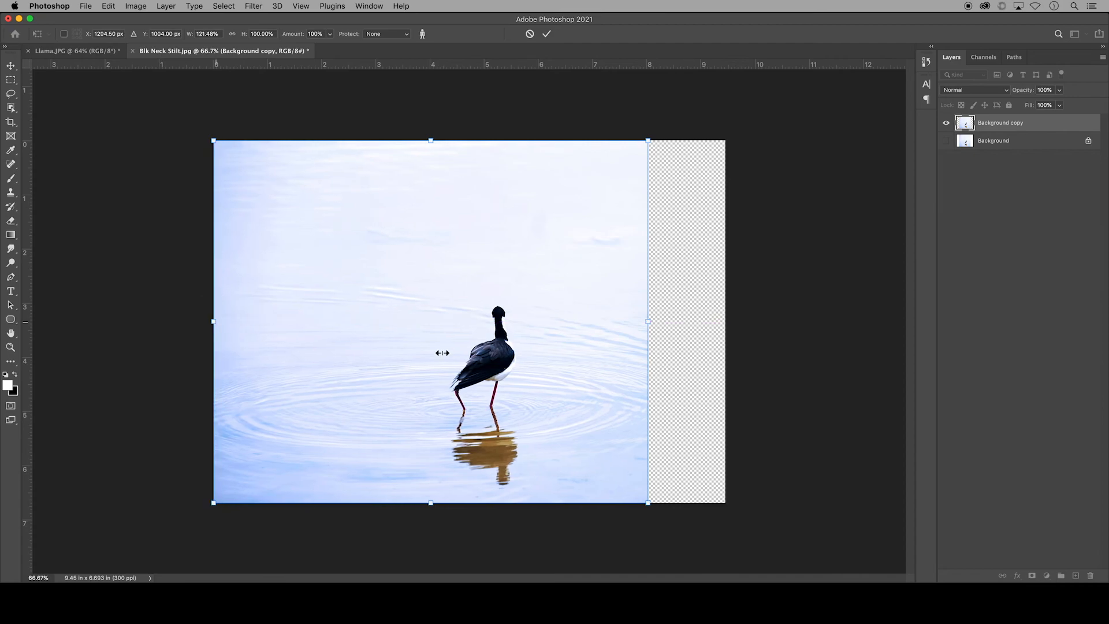
pyautogui.moveTo(652, 325); pyautogui.dragTo(730, 327)
pyautogui.press('Return')
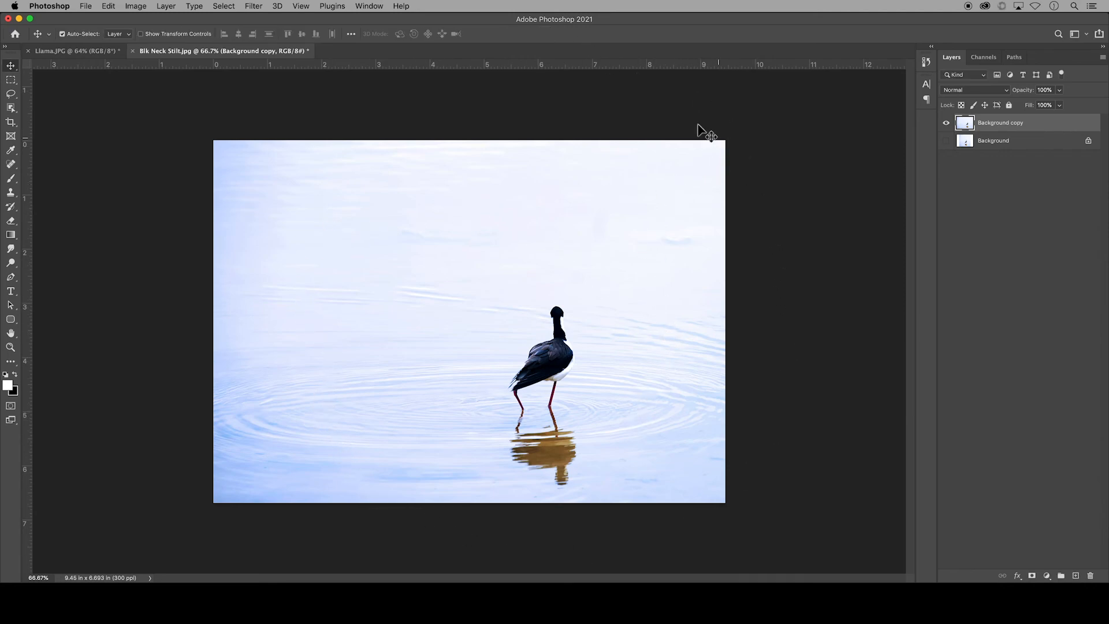
# Save the stilt image as a layered Photoshop file in Photos for Unit 01, named with the author's name and "_U01.1 Transform Image"
pyautogui.click(87, 5)
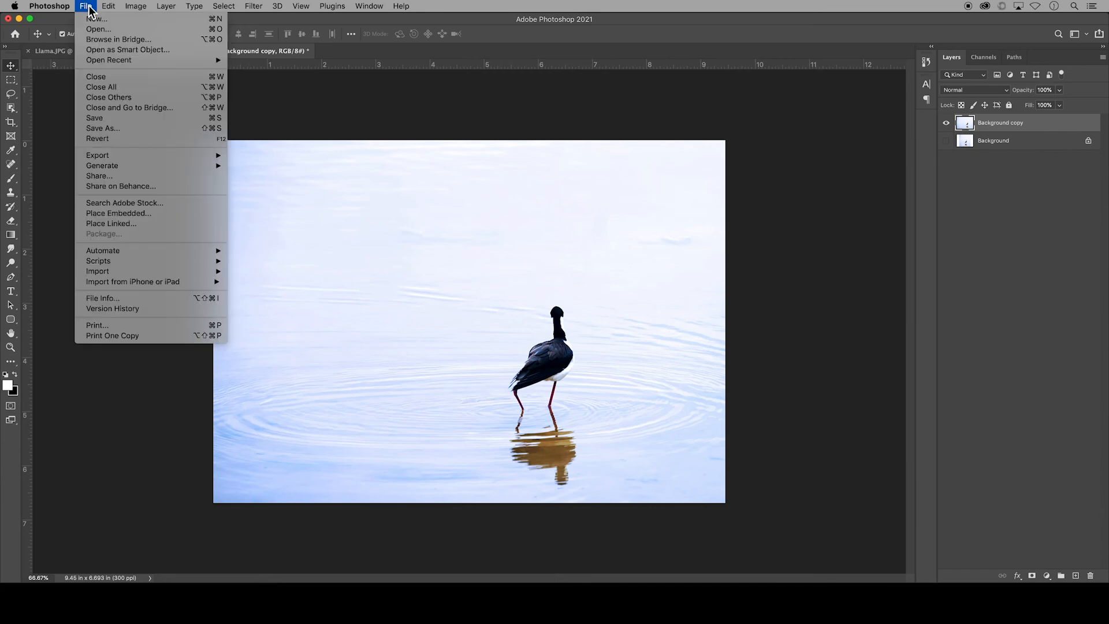
pyautogui.click(131, 128)
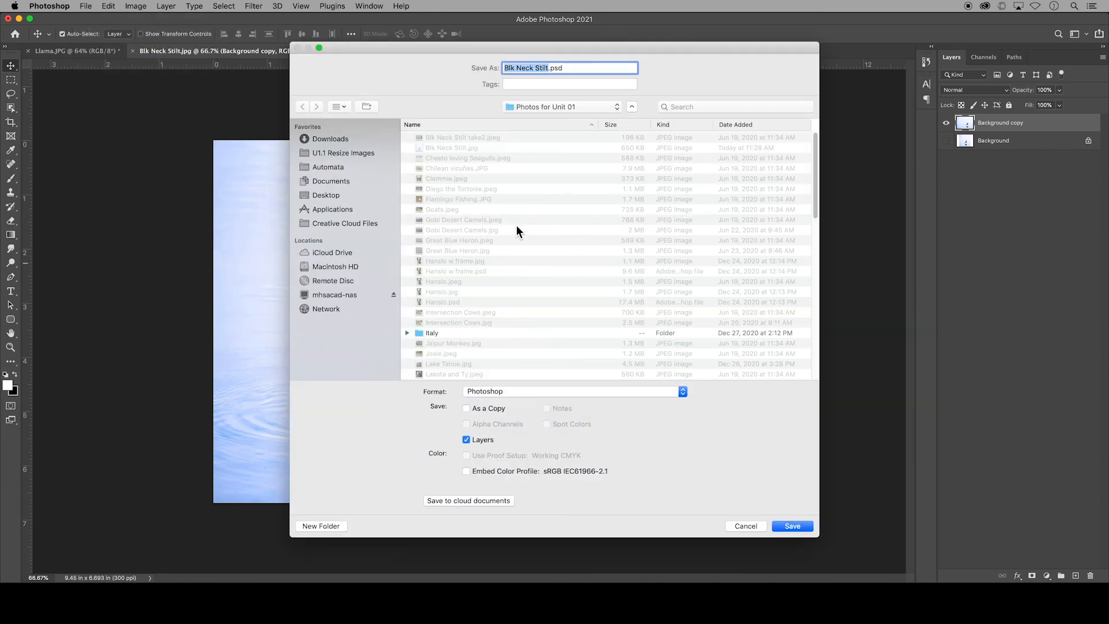
pyautogui.write('StaceyC_U01.1 Transform')
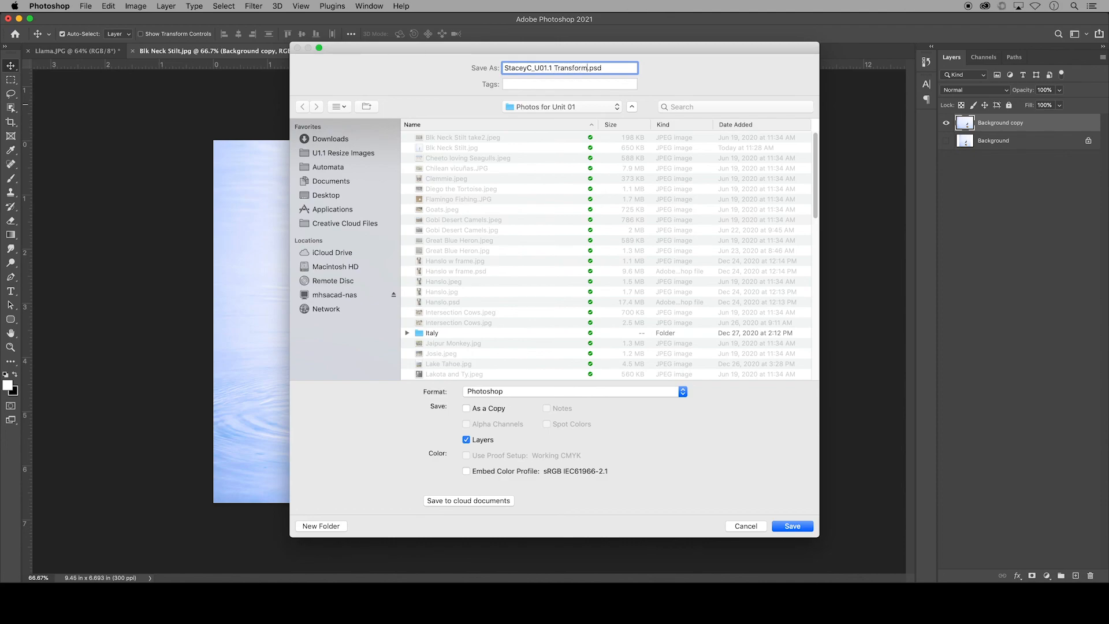
pyautogui.write('mage')
pyautogui.click(786, 525)
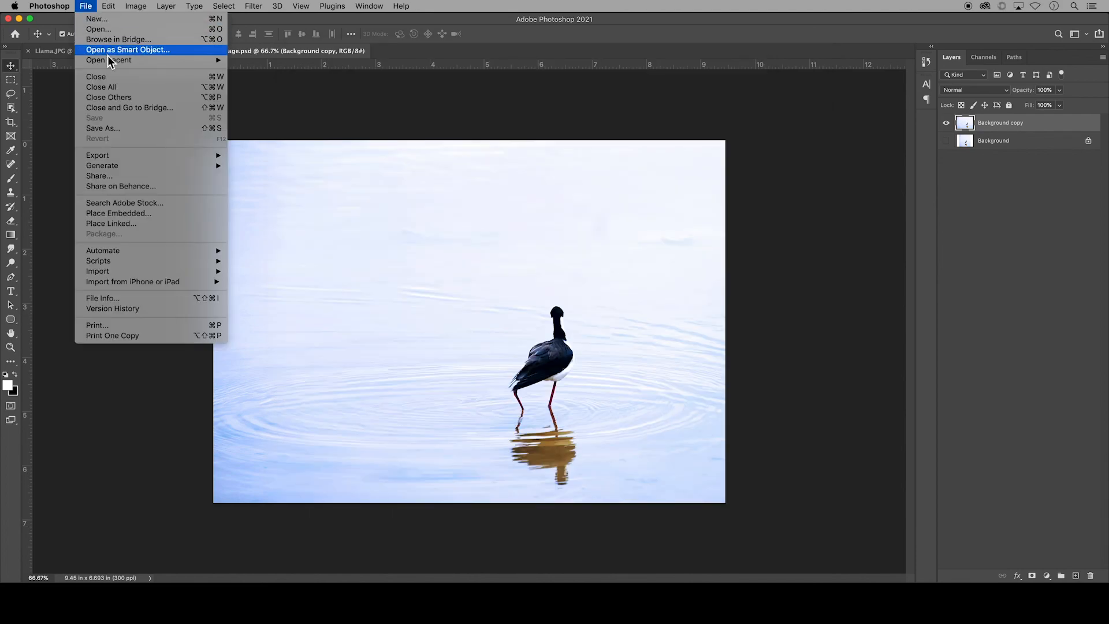
# Save a copy of the stilt image in JPEG format under the same file name
pyautogui.click(98, 133)
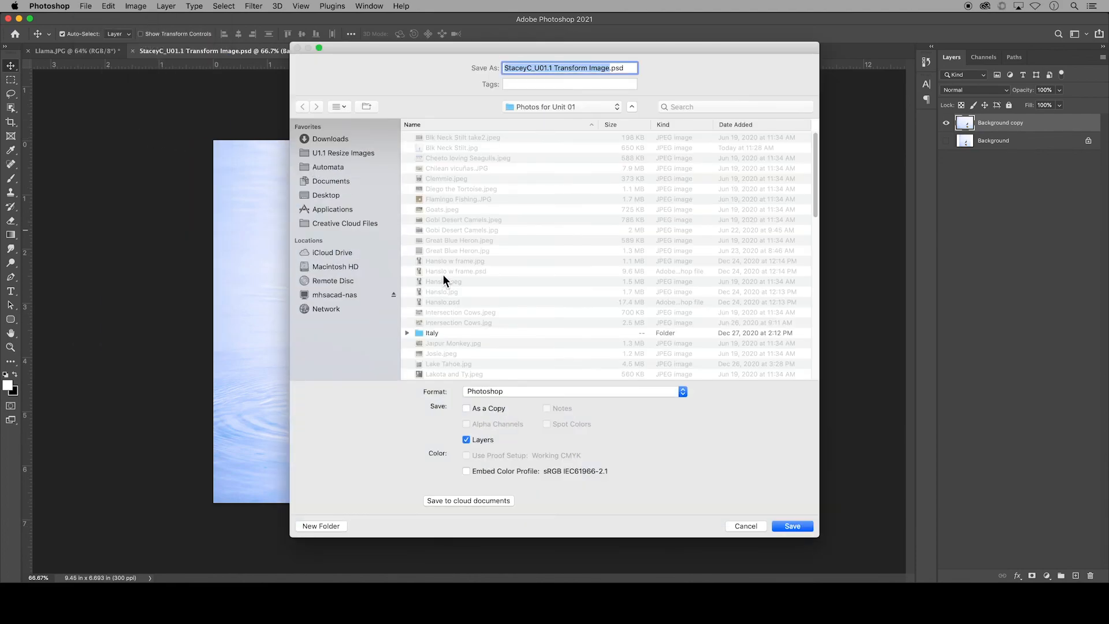
pyautogui.click(530, 392)
pyautogui.click(525, 459)
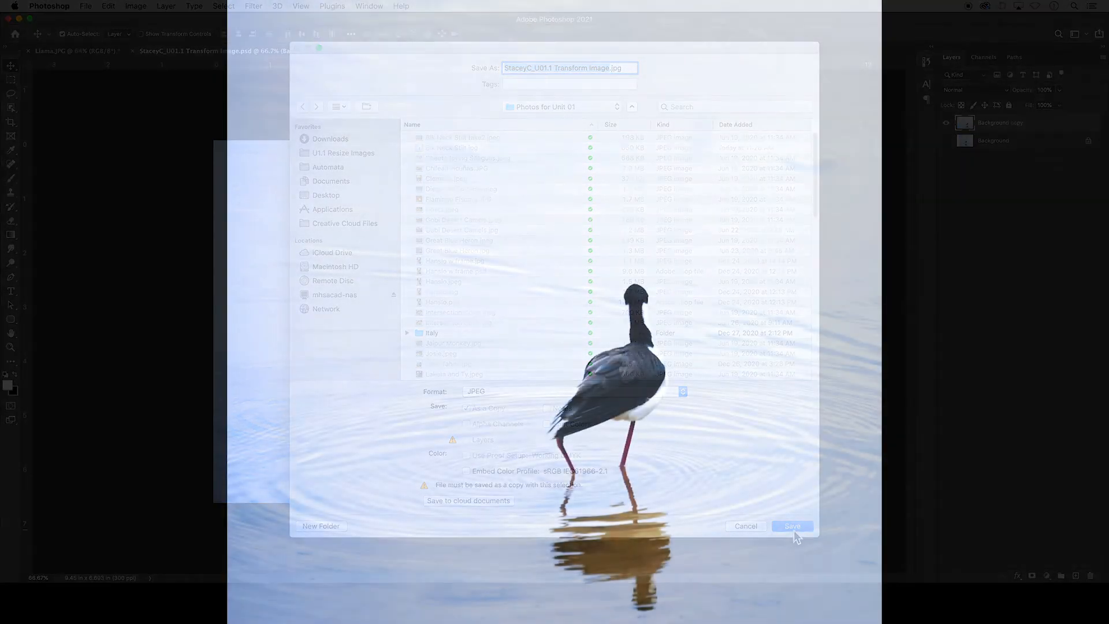